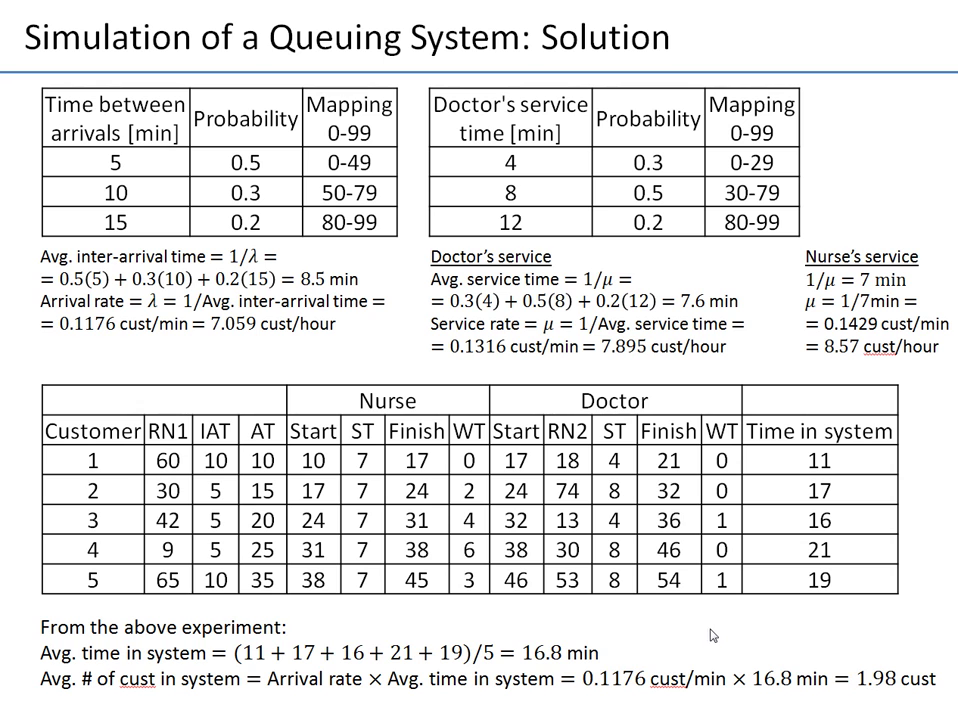
Leave the PowerPoint slide for the QueuingSimulation.xlsx workbook showing the 20-customer simulation.
{"action": "key", "text": "alt+Tab"}
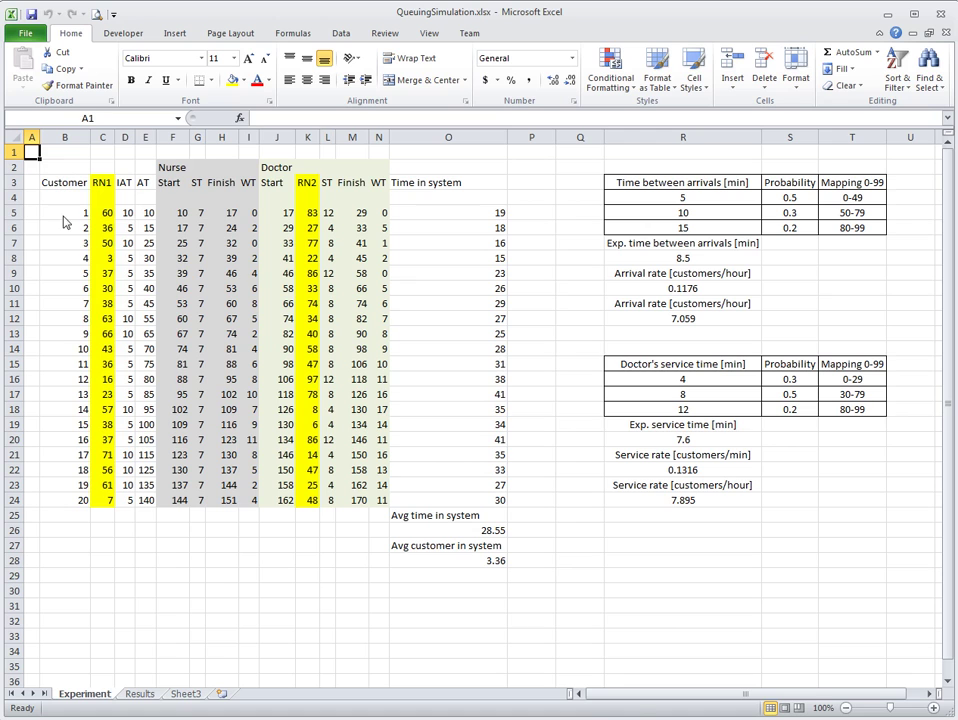
{"action": "left_click_drag", "start_coordinate": [64, 214], "coordinate": [79, 503]}
{"action": "left_click", "coordinate": [124, 333]}
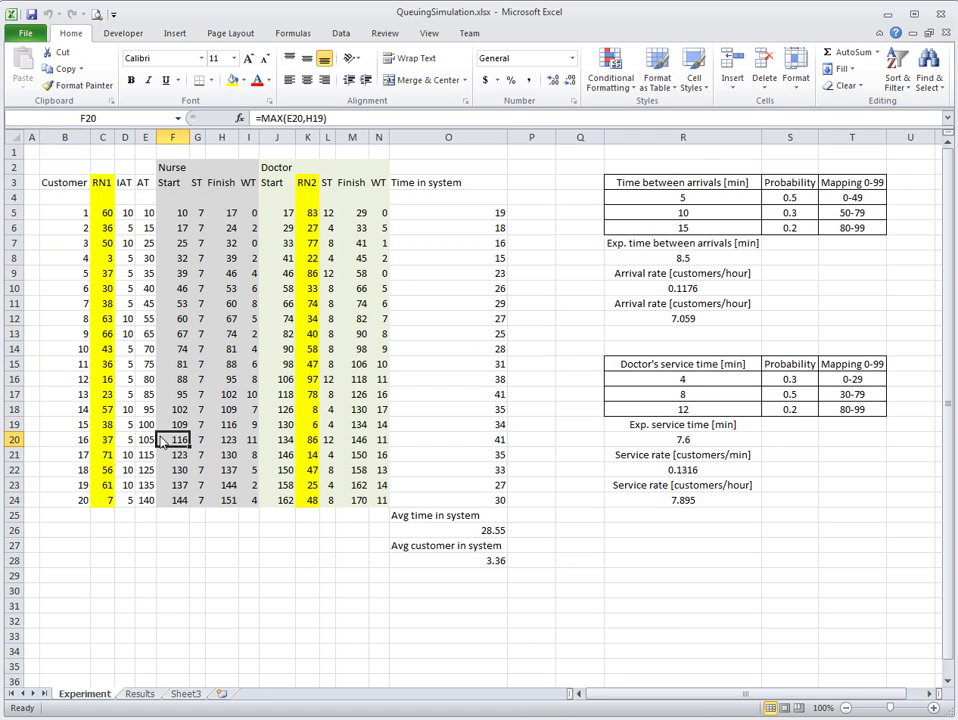
{"action": "left_click_drag", "start_coordinate": [103, 213], "coordinate": [105, 370]}
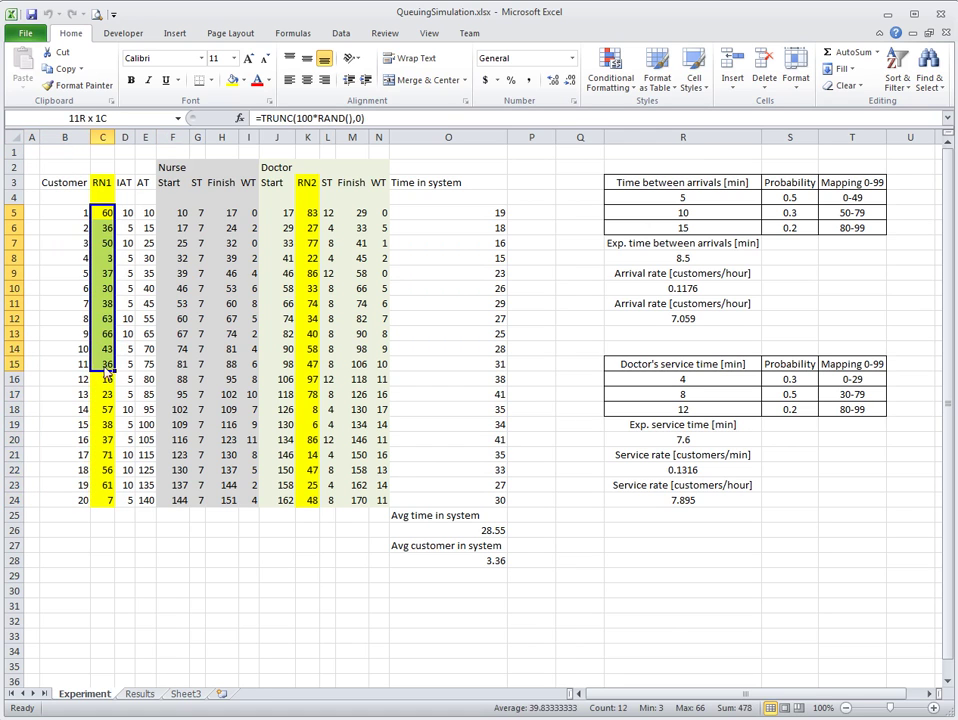
{"action": "left_click", "coordinate": [103, 212]}
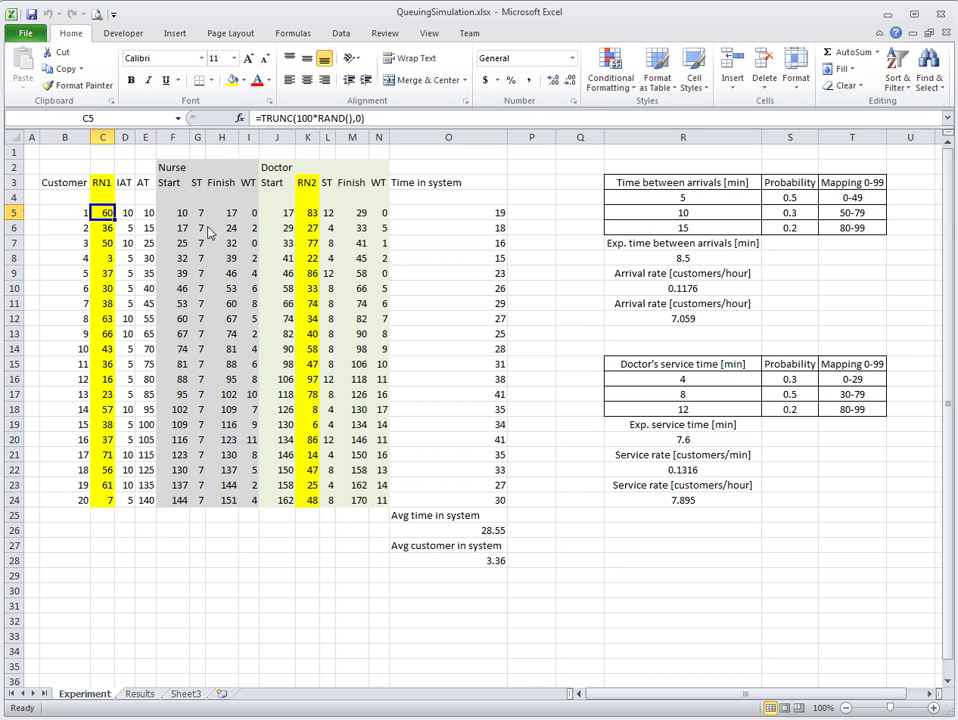
{"action": "left_click", "coordinate": [127, 217]}
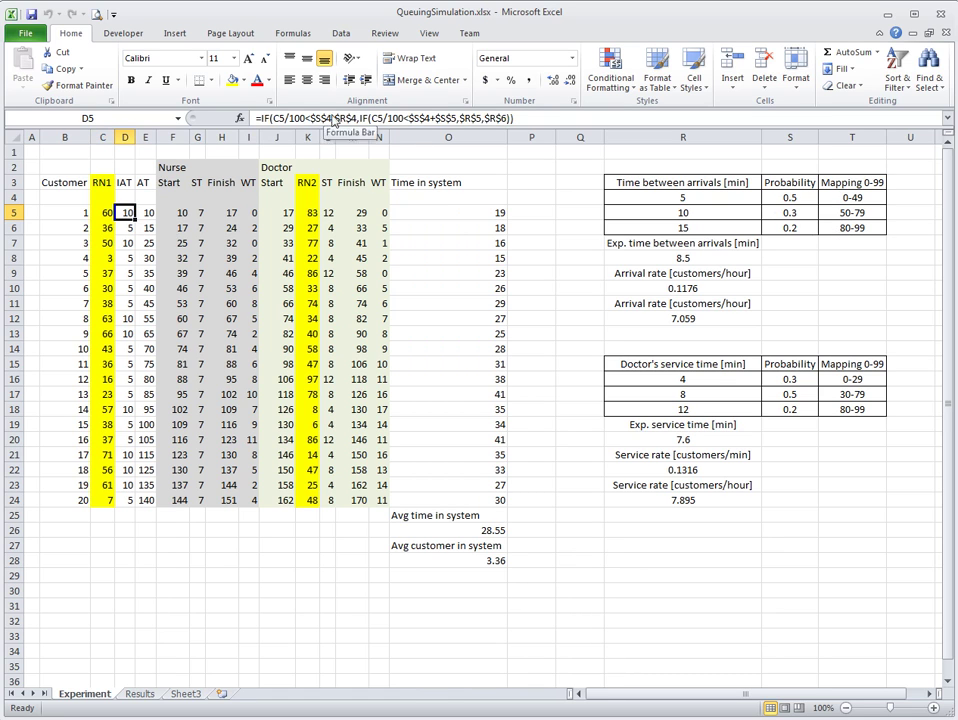
{"action": "left_click", "coordinate": [103, 217]}
{"action": "left_click", "coordinate": [127, 217]}
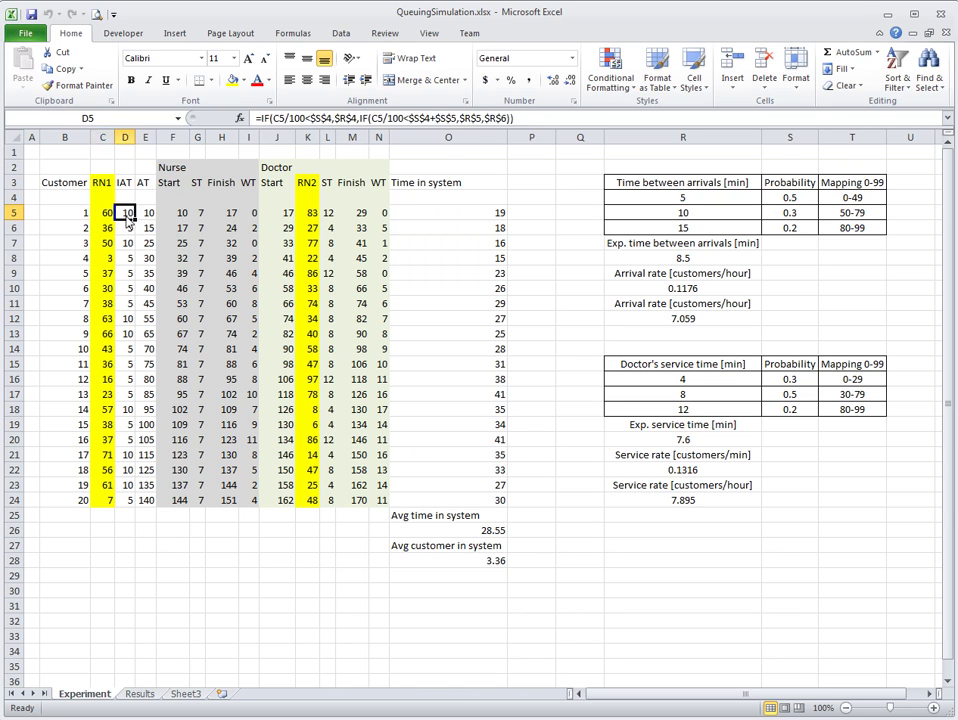
{"action": "left_click", "coordinate": [103, 216]}
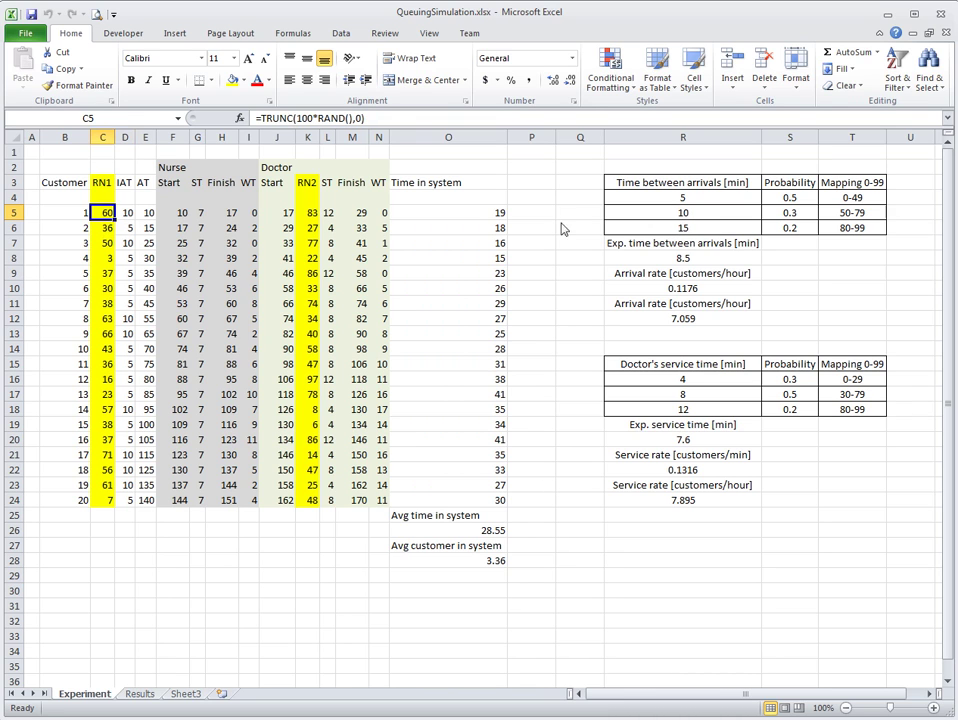
{"action": "left_click", "coordinate": [127, 214]}
{"action": "left_click", "coordinate": [148, 216]}
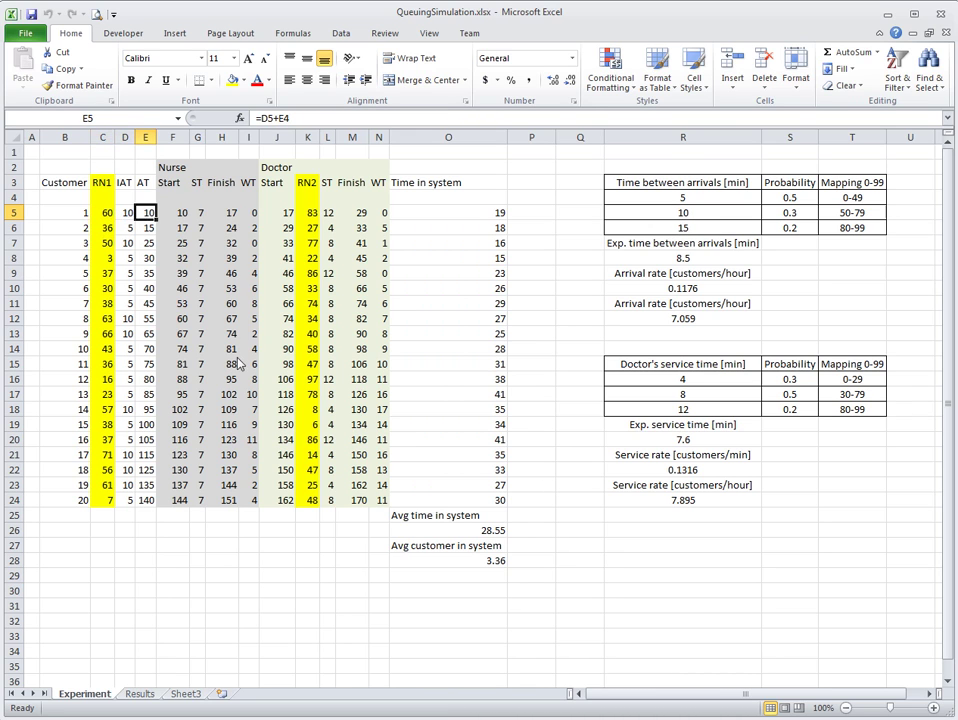
{"action": "left_click", "coordinate": [150, 259]}
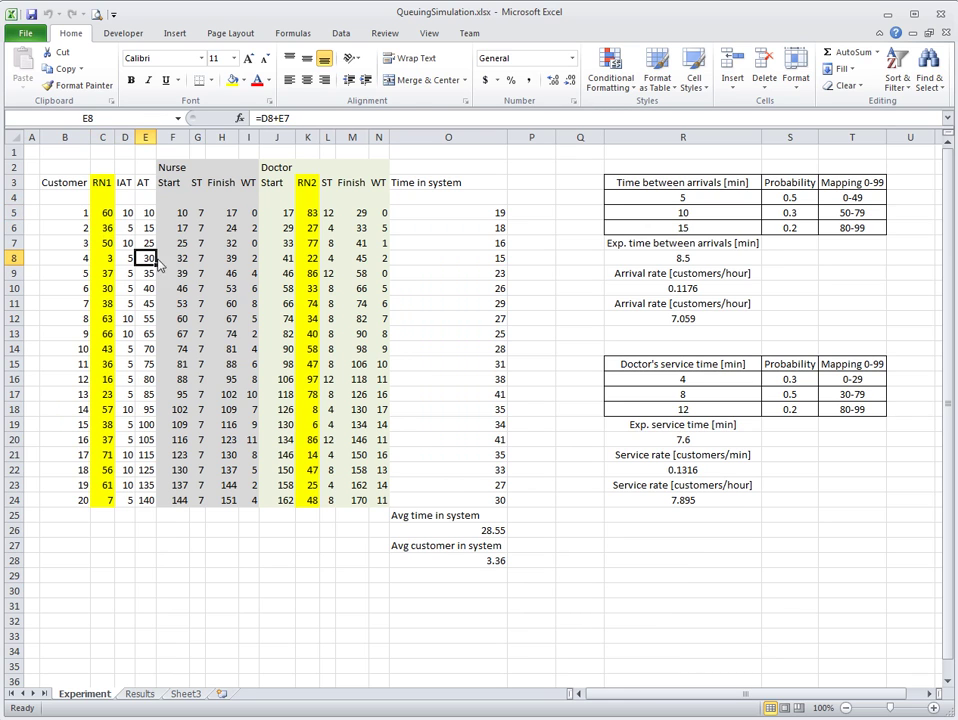
{"action": "double_click", "coordinate": [154, 260]}
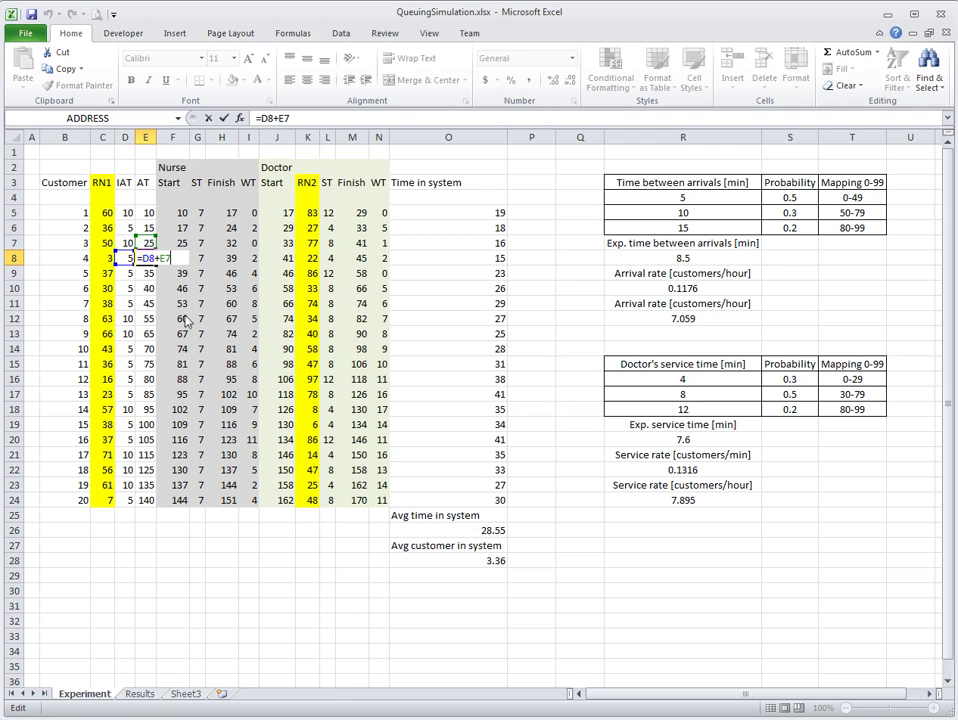
{"action": "key", "text": "Escape"}
{"action": "key", "text": "Down"}
{"action": "key", "text": "Down"}
{"action": "key", "text": "F2"}
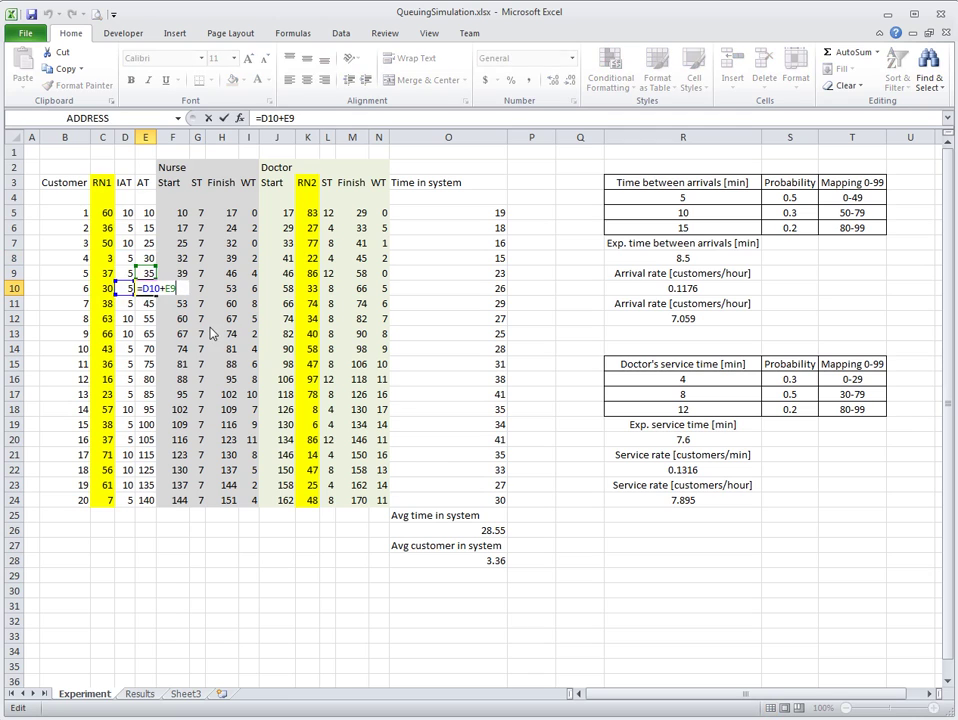
{"action": "key", "text": "Escape"}
{"action": "key", "text": "Up"}
{"action": "key", "text": "Up"}
{"action": "key", "text": "Up"}
{"action": "key", "text": "Up"}
{"action": "key", "text": "Up"}
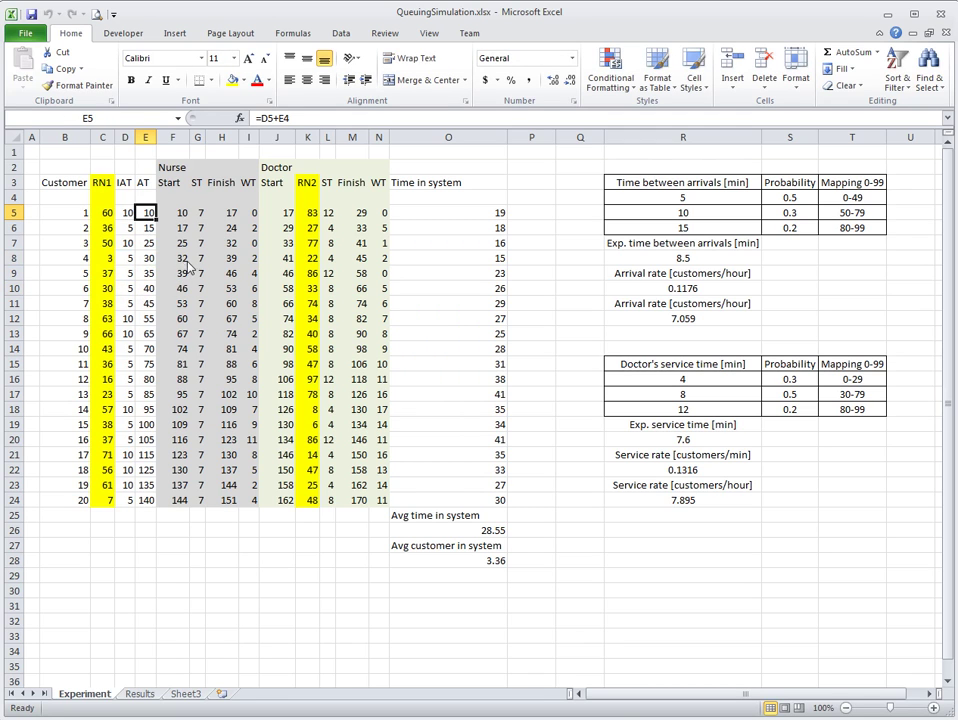
{"action": "left_click", "coordinate": [180, 259]}
{"action": "key", "text": "F2"}
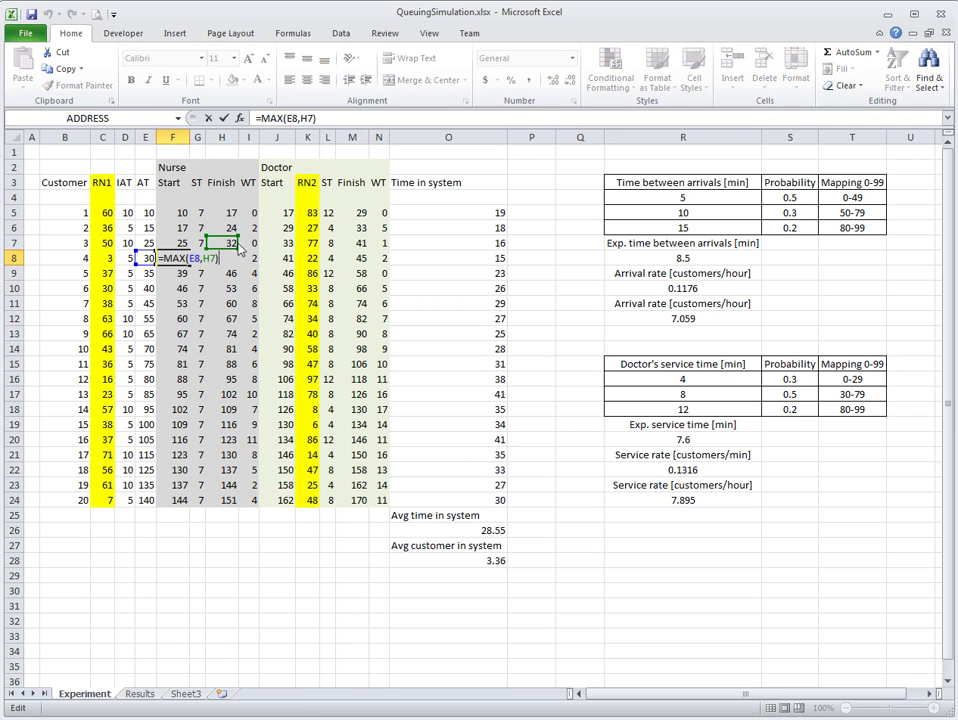
{"action": "left_click", "coordinate": [184, 266]}
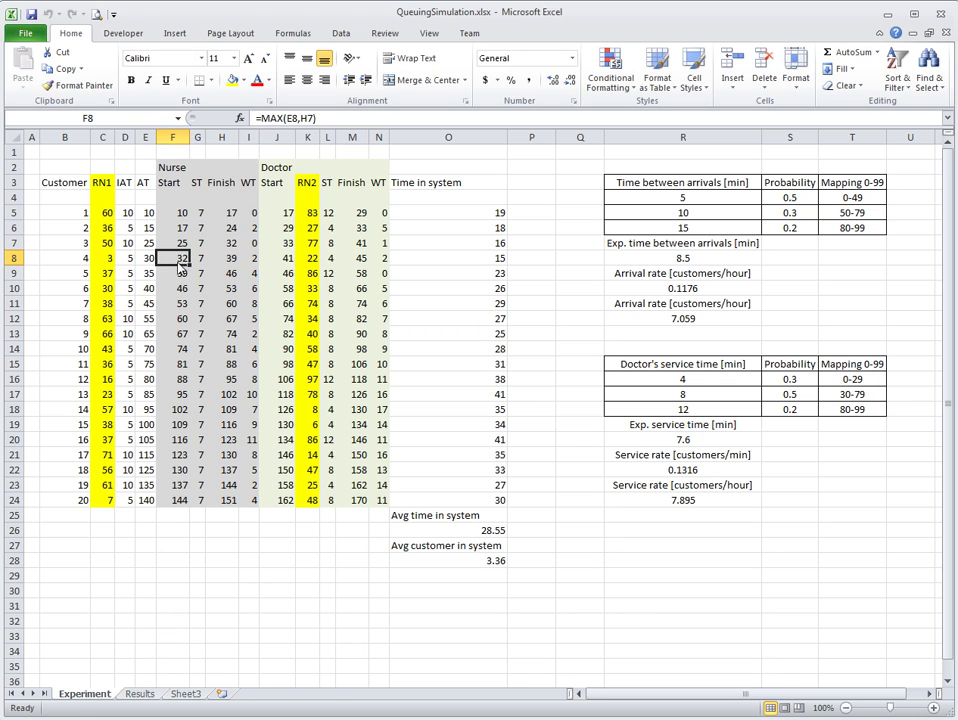
{"action": "left_click", "coordinate": [250, 259]}
{"action": "key", "text": "F2"}
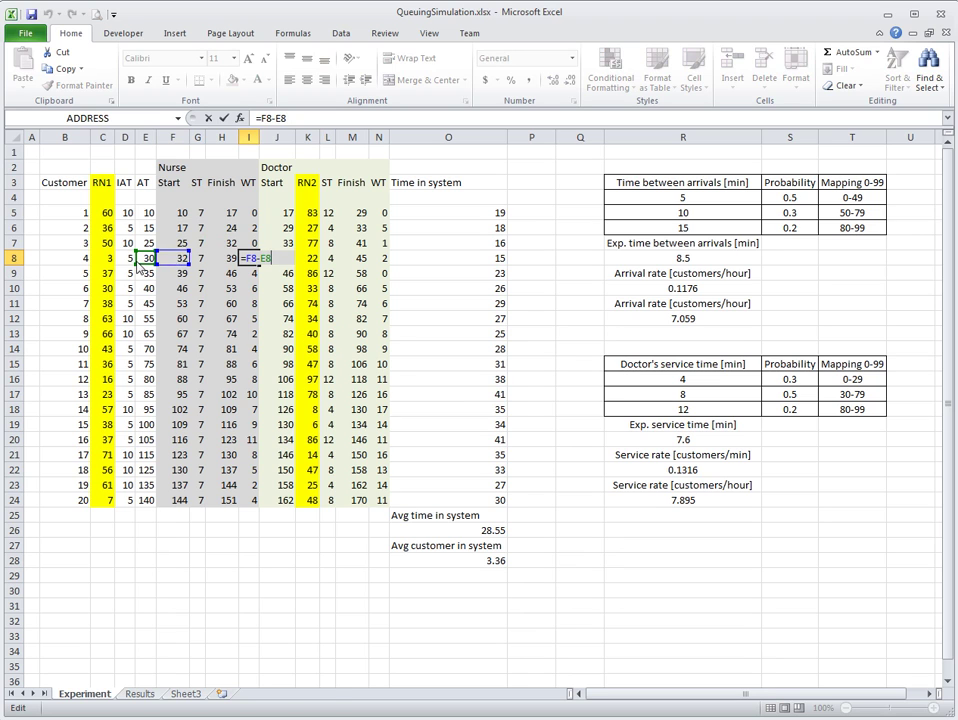
{"action": "key", "text": "Escape"}
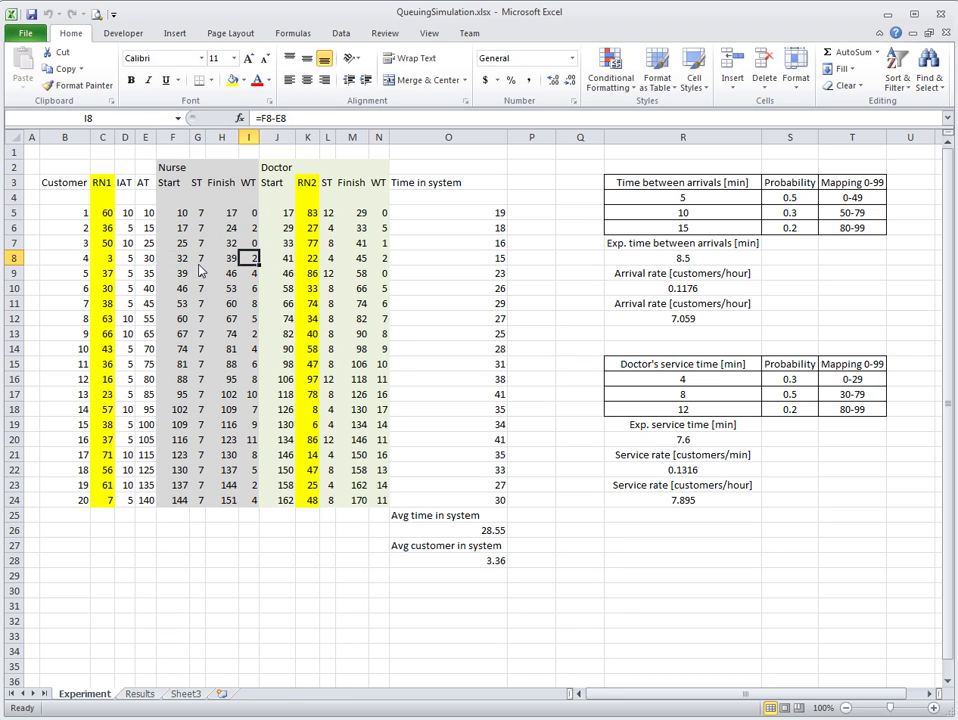
{"action": "left_click", "coordinate": [231, 260]}
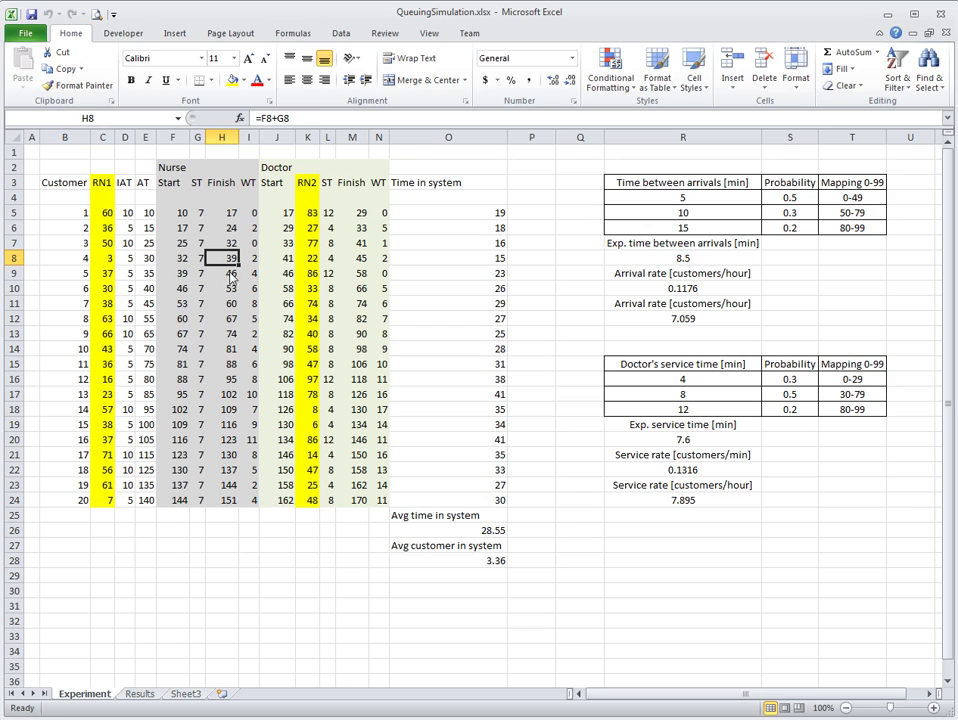
{"action": "double_click", "coordinate": [222, 258]}
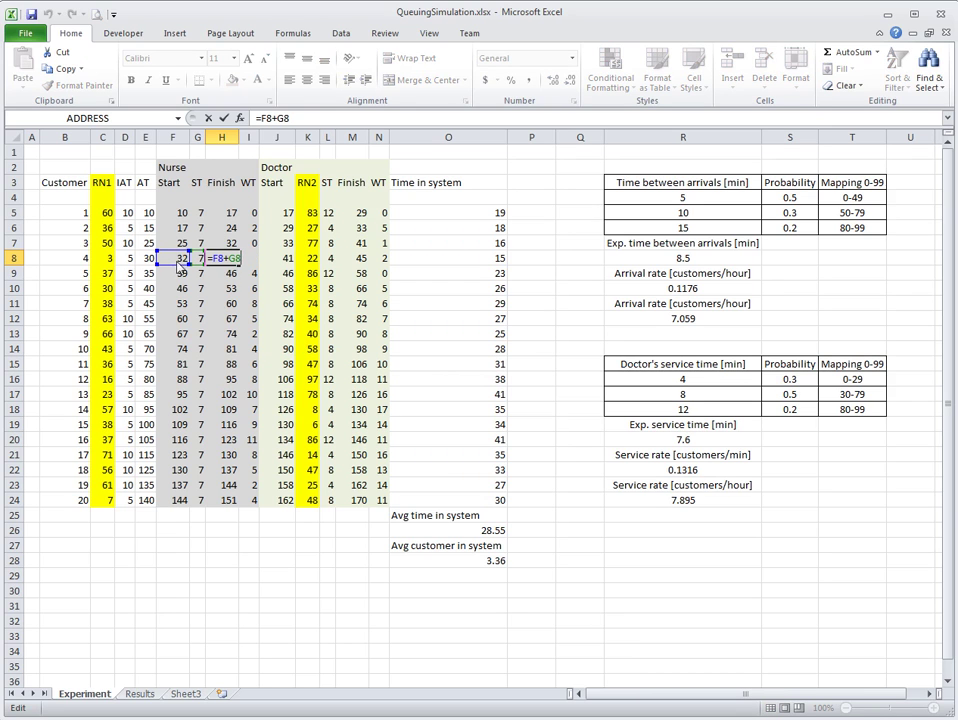
{"action": "key", "text": "Escape"}
{"action": "left_click", "coordinate": [197, 258]}
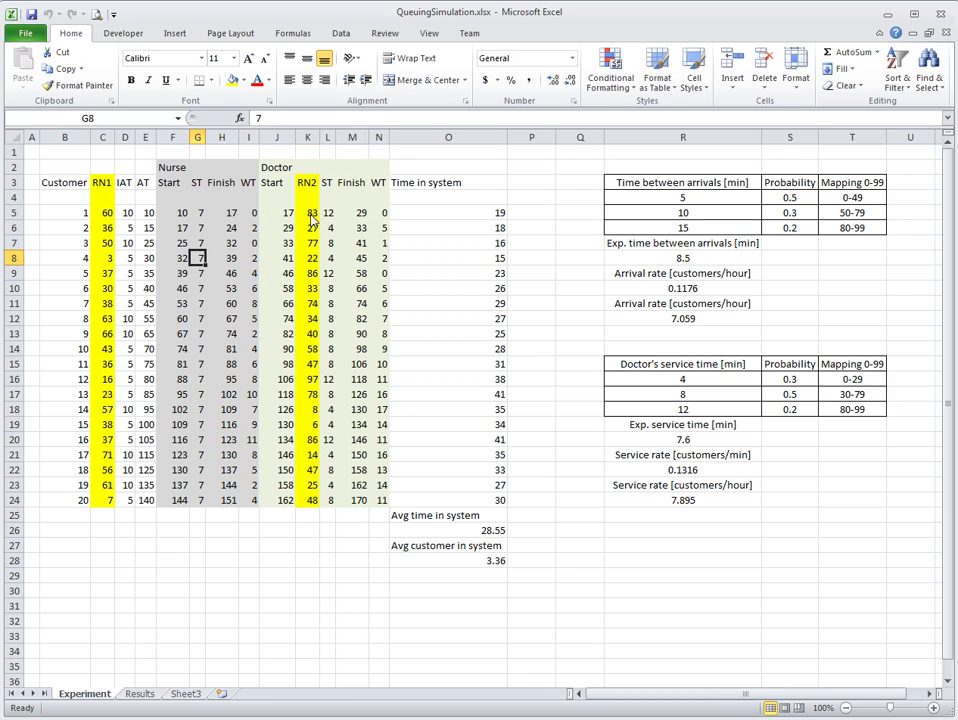
{"action": "left_click", "coordinate": [312, 214]}
{"action": "left_click", "coordinate": [330, 213]}
{"action": "key", "text": "F2"}
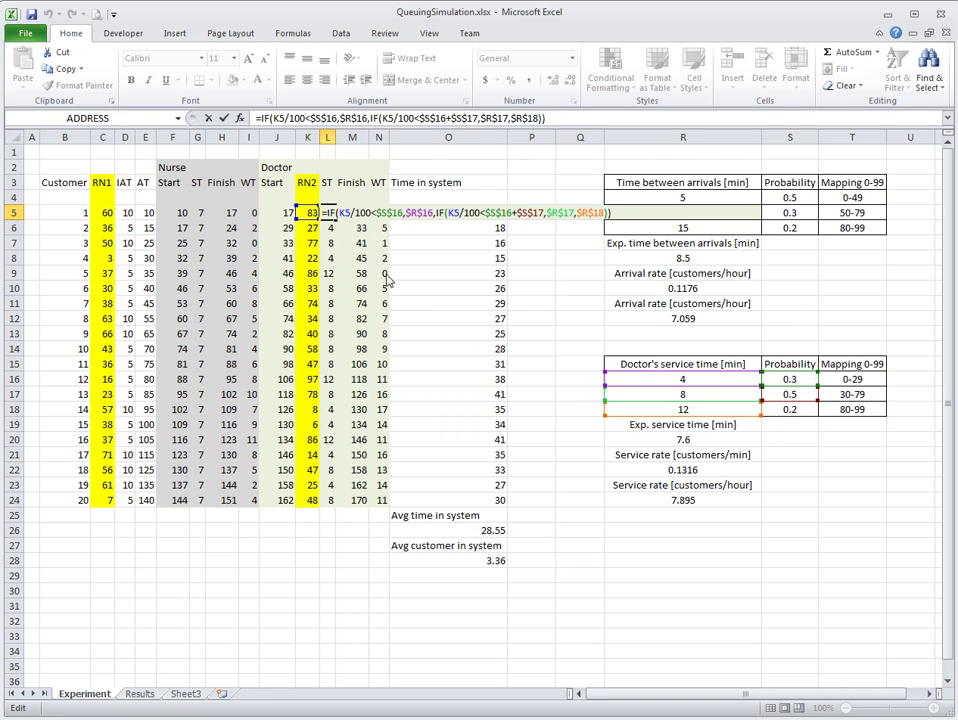
{"action": "key", "text": "ctrl+Return"}
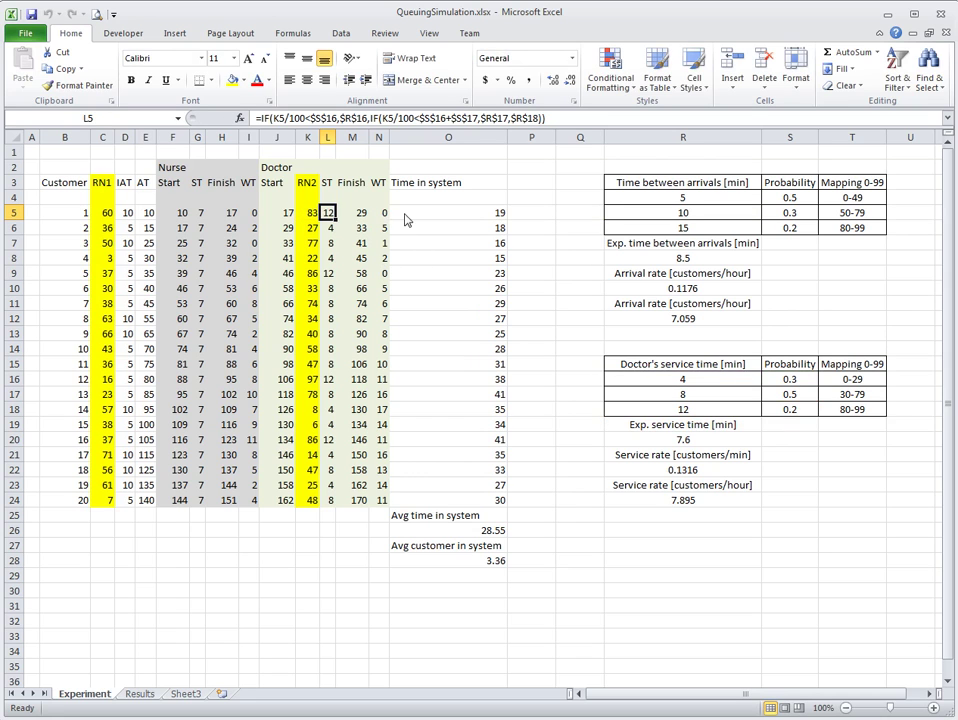
{"action": "left_click", "coordinate": [407, 220]}
{"action": "key", "text": "Down"}
{"action": "key", "text": "Down"}
{"action": "key", "text": "Down"}
{"action": "key", "text": "Down"}
{"action": "key", "text": "Down"}
{"action": "key", "text": "Down"}
{"action": "key", "text": "Down"}
{"action": "key", "text": "F2"}
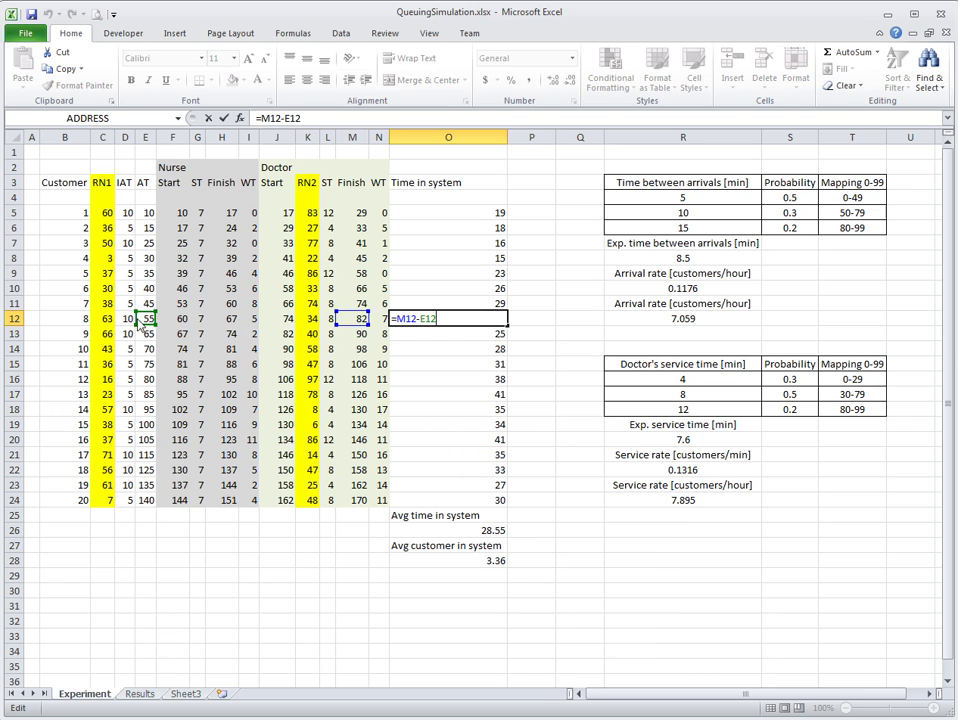
{"action": "key", "text": "ctrl+Return"}
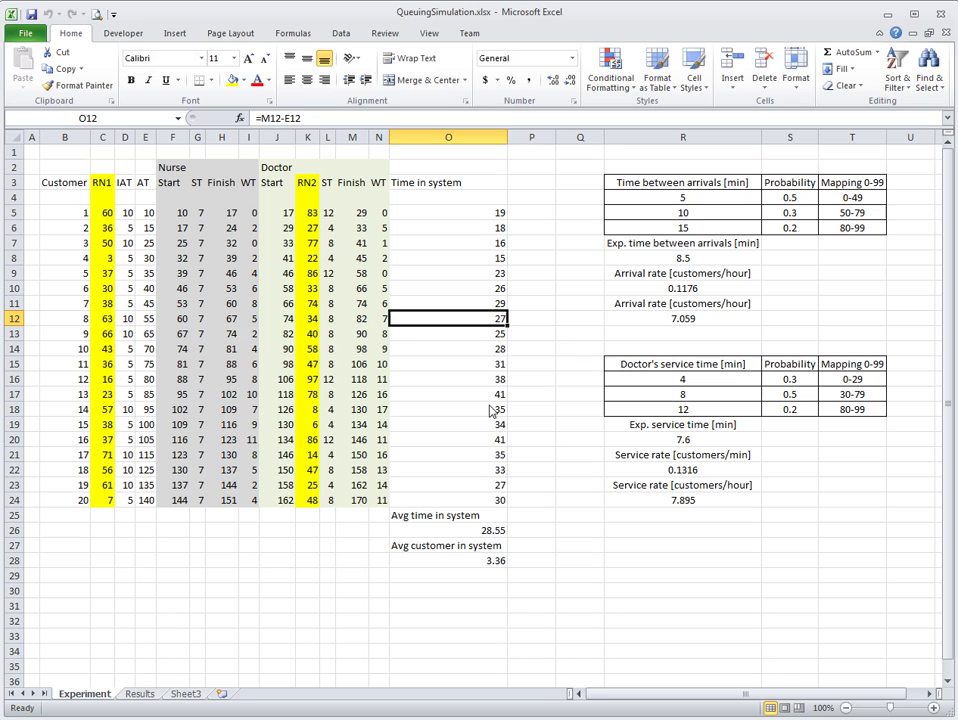
{"action": "left_click", "coordinate": [483, 532]}
{"action": "double_click", "coordinate": [483, 532]}
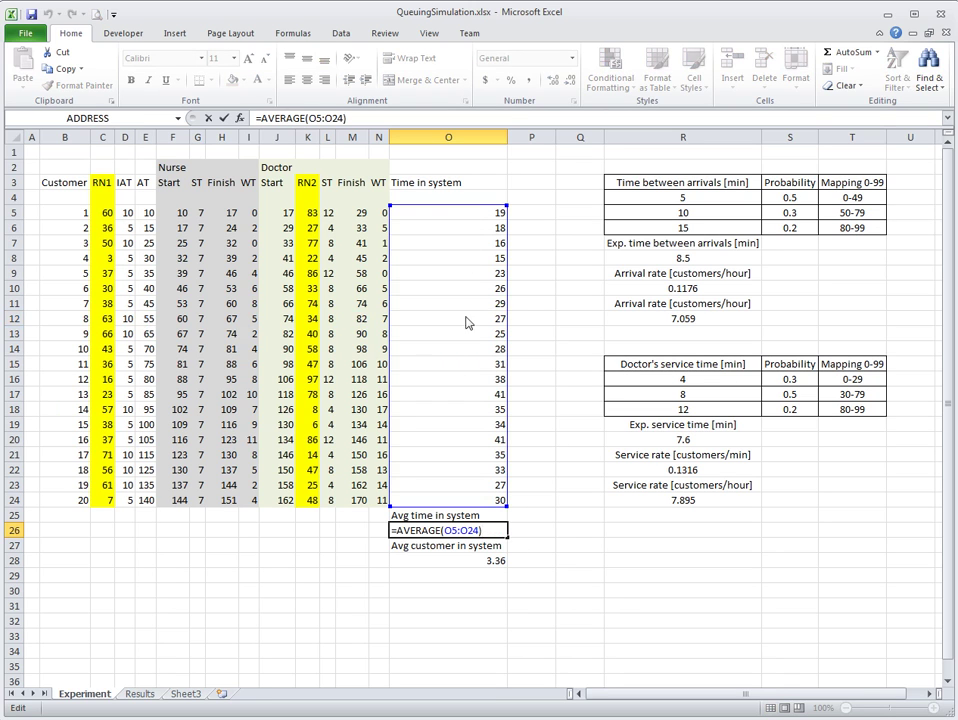
Leave O26 unchanged and recalculate so average time in system reads 15.85 minutes.
{"action": "key", "text": "Escape"}
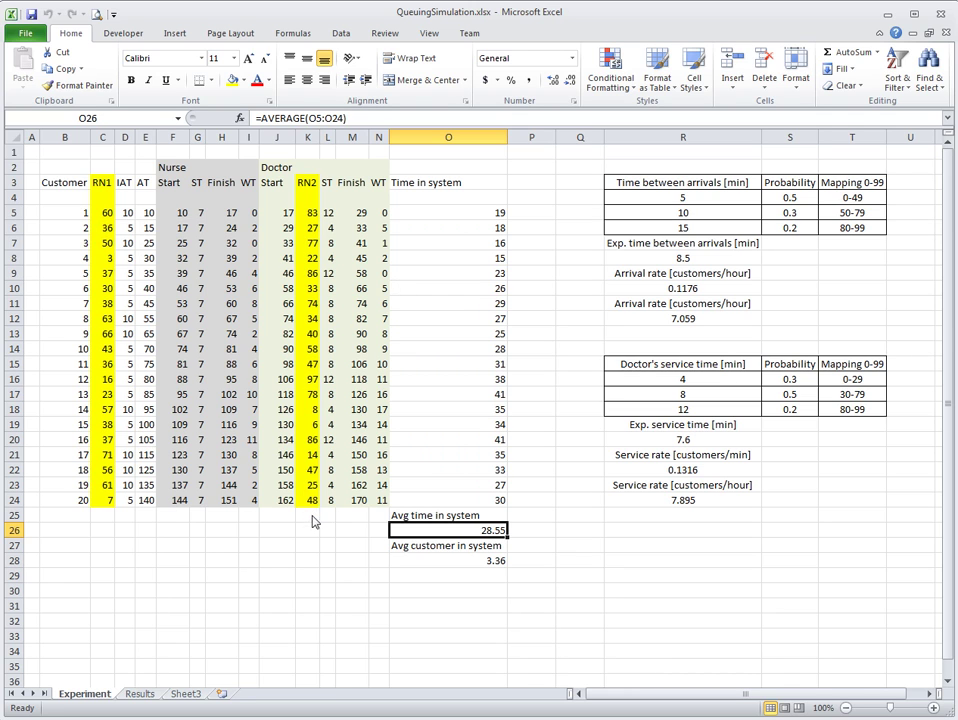
{"action": "key", "text": "F9"}
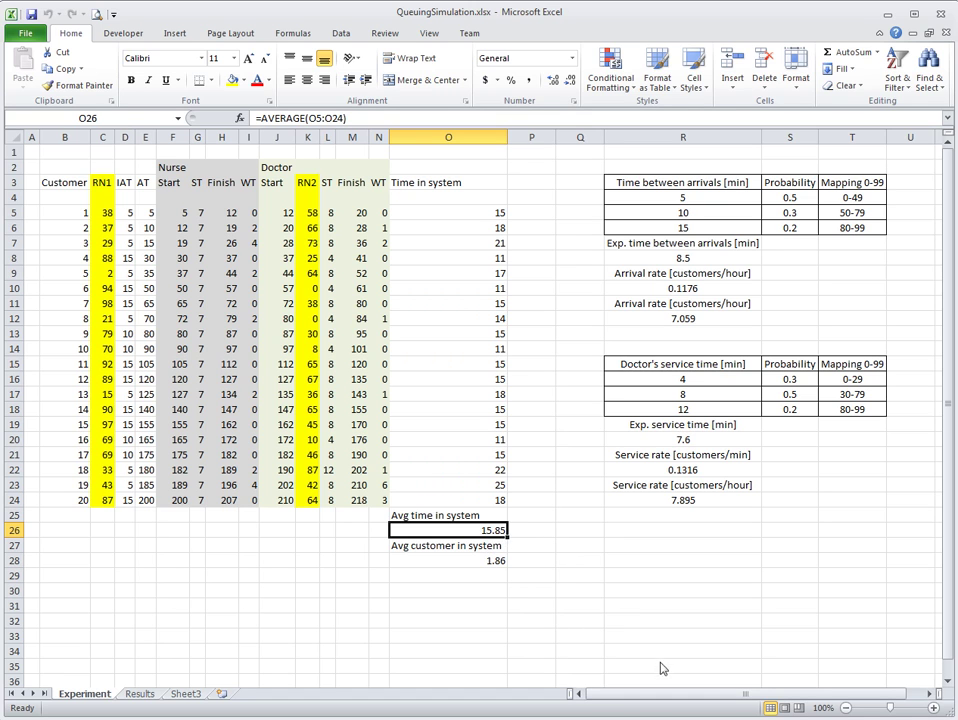
Recalculate the simulation four more times, ending at 18.8 minutes and 2.21 customers.
{"action": "key", "text": "F9"}
{"action": "key", "text": "F9"}
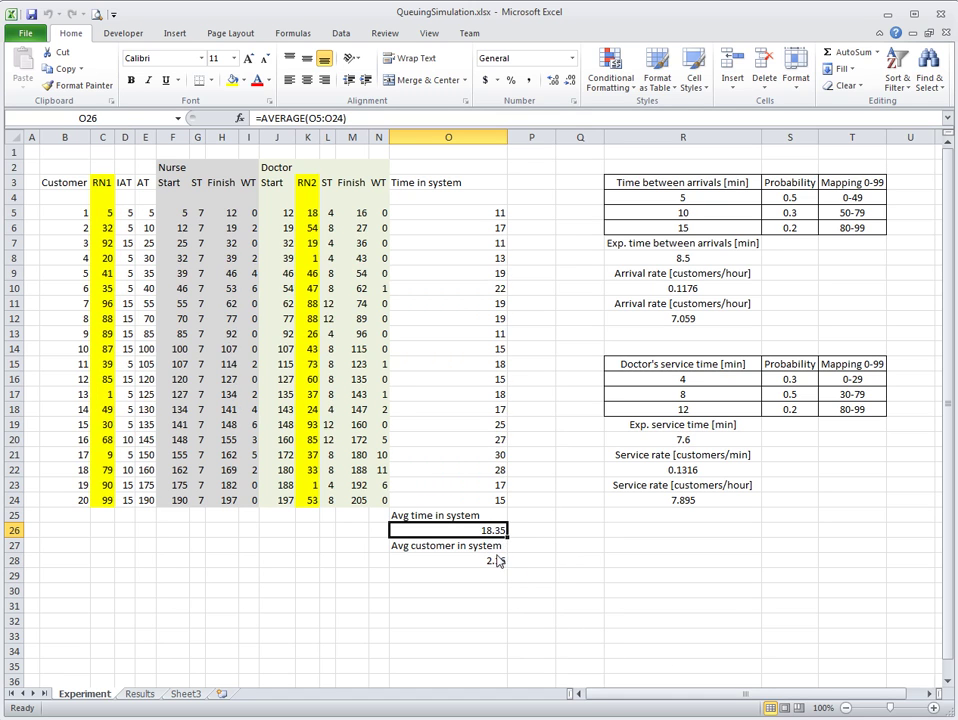
{"action": "key", "text": "F9"}
{"action": "key", "text": "F9"}
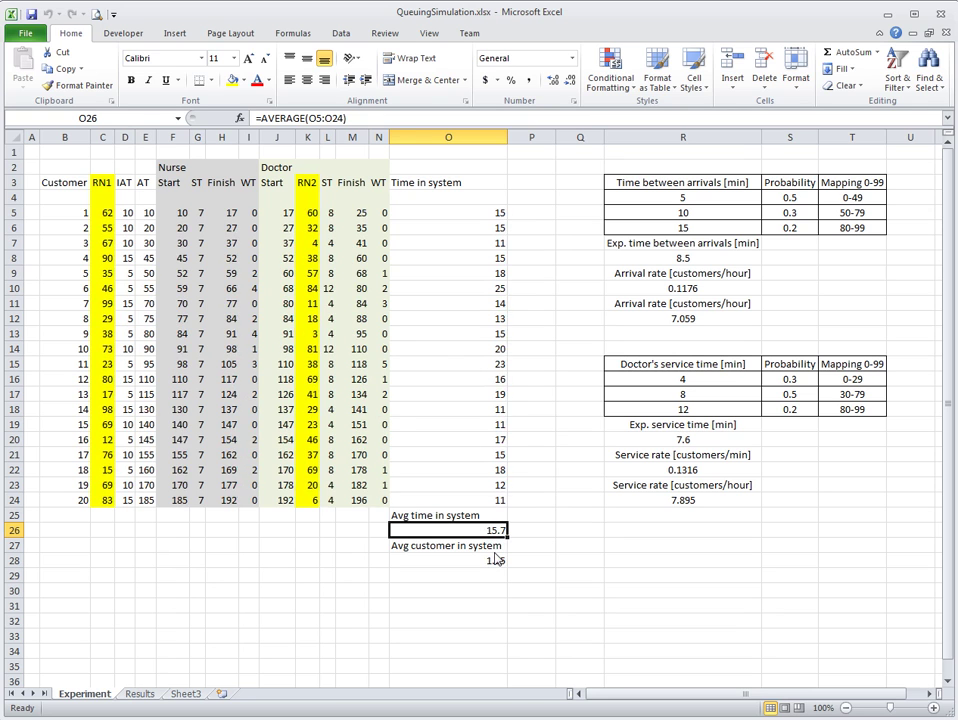
{"action": "key", "text": "F9"}
{"action": "key", "text": "F9"}
{"action": "key", "text": "F9"}
{"action": "key", "text": "F9"}
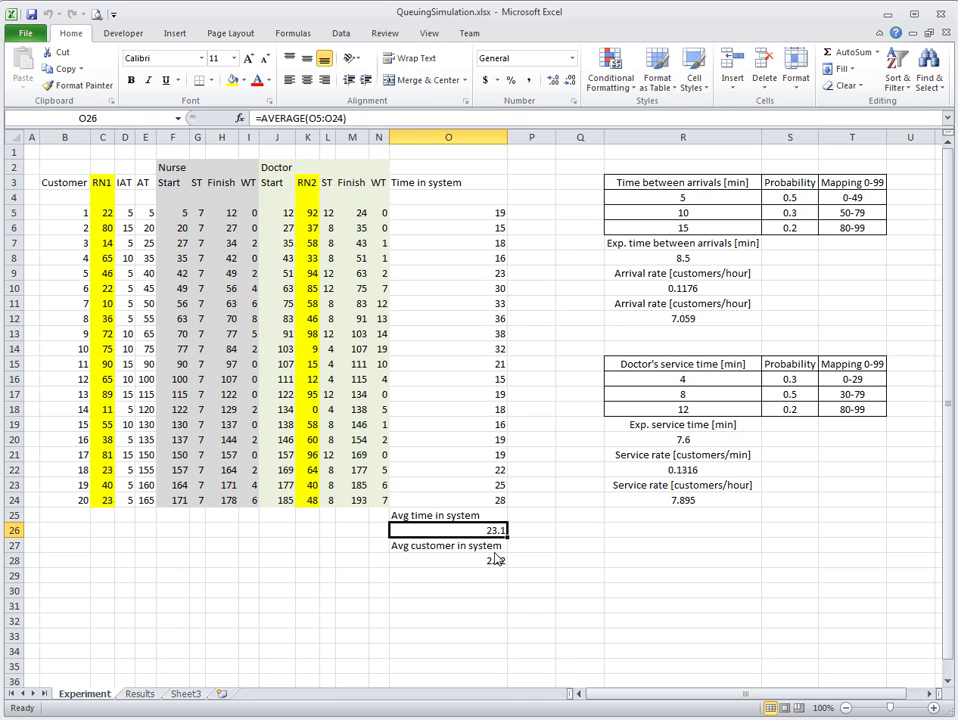
{"action": "key", "text": "F9"}
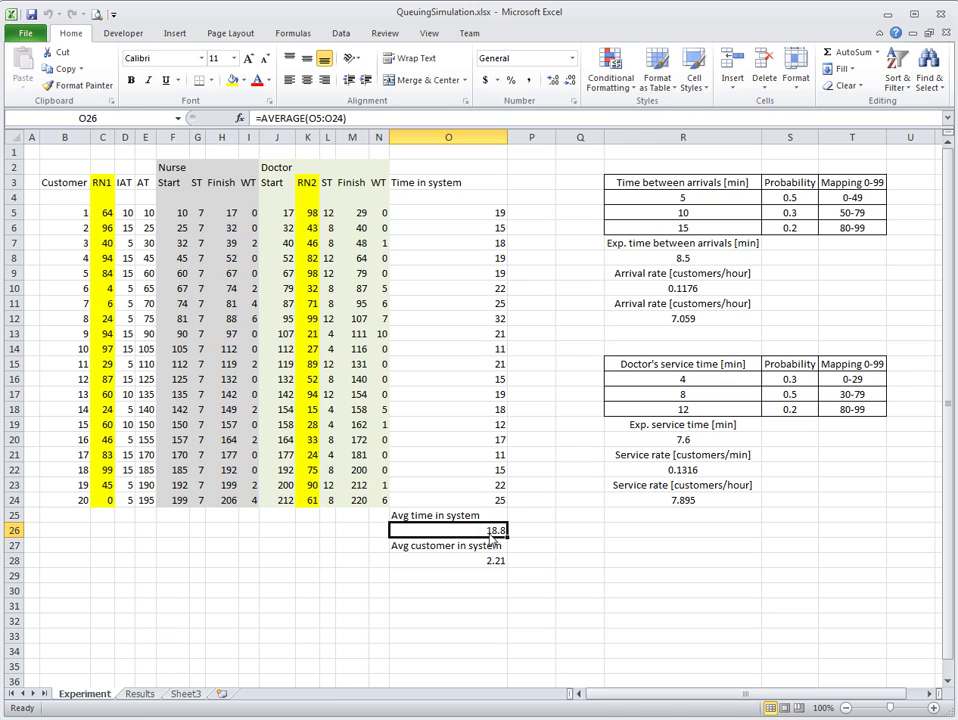
{"action": "left_click", "coordinate": [140, 694]}
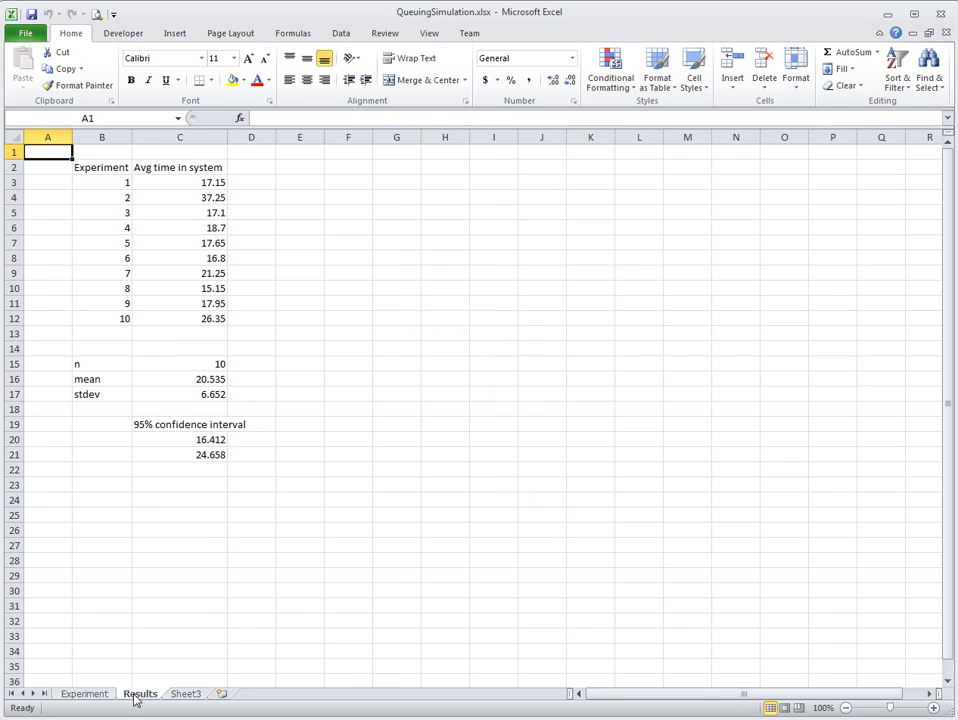
{"action": "left_click_drag", "start_coordinate": [128, 188], "coordinate": [124, 316]}
{"action": "left_click", "coordinate": [115, 192]}
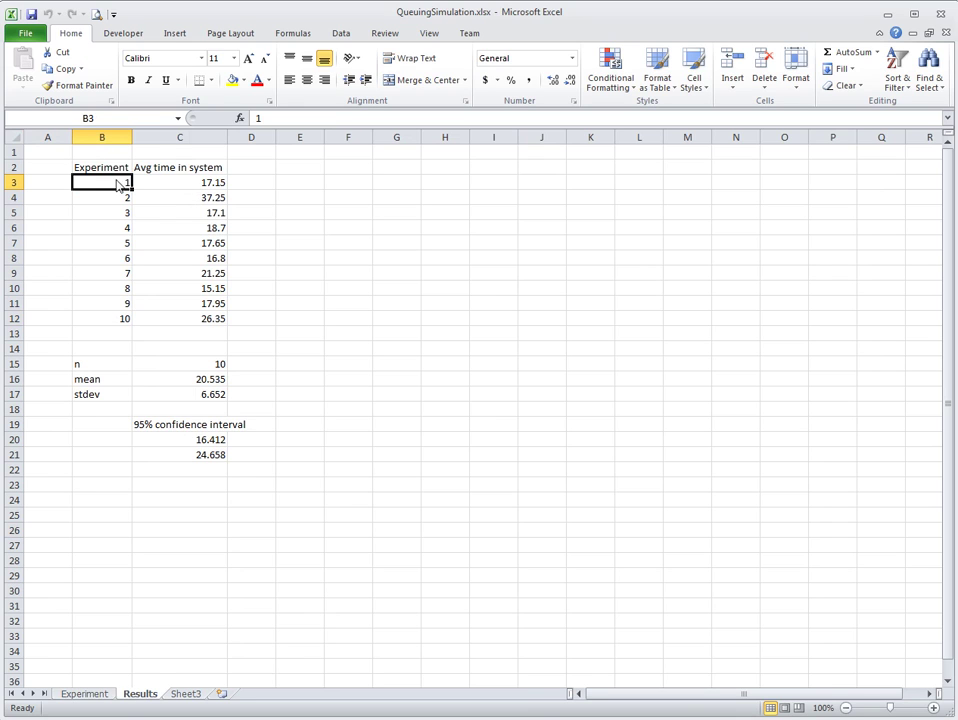
{"action": "left_click_drag", "start_coordinate": [197, 188], "coordinate": [190, 331]}
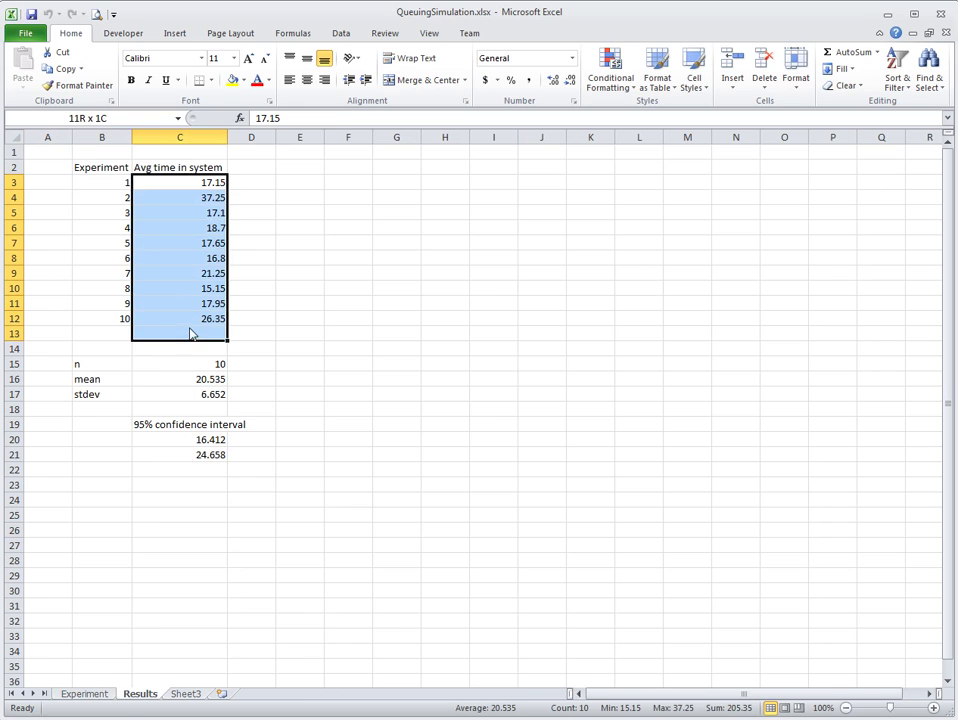
{"action": "left_click", "coordinate": [190, 184]}
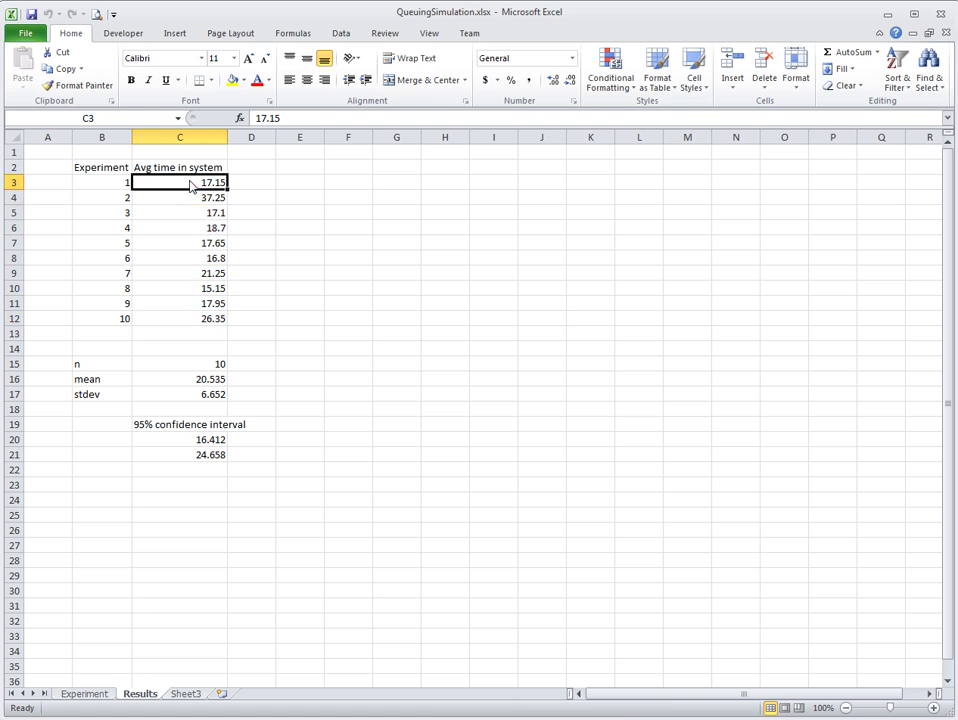
{"action": "left_click", "coordinate": [196, 318]}
{"action": "left_click", "coordinate": [195, 190]}
{"action": "left_click", "coordinate": [84, 693]}
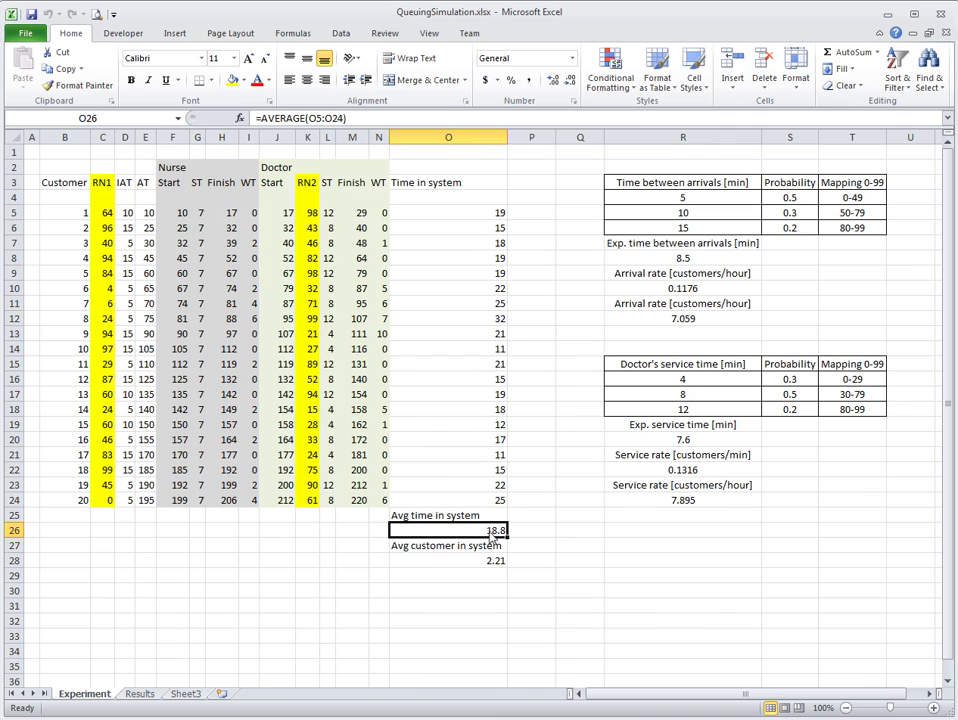
{"action": "left_click", "coordinate": [140, 693]}
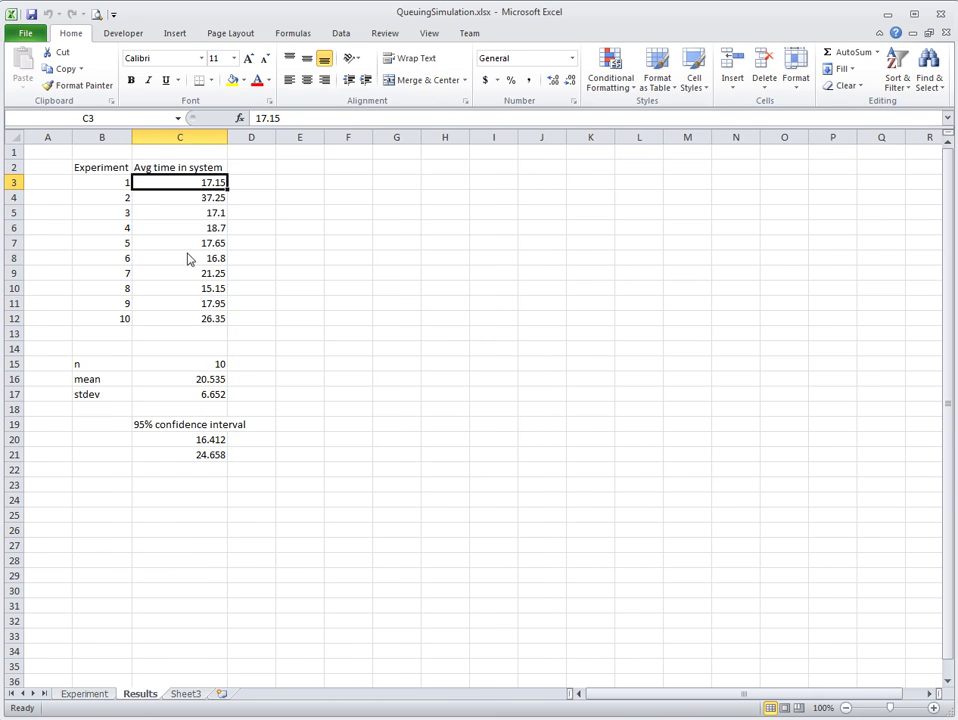
{"action": "left_click", "coordinate": [193, 318]}
{"action": "left_click_drag", "start_coordinate": [193, 320], "coordinate": [200, 186]}
{"action": "left_click", "coordinate": [215, 183]}
{"action": "key", "text": "Up"}
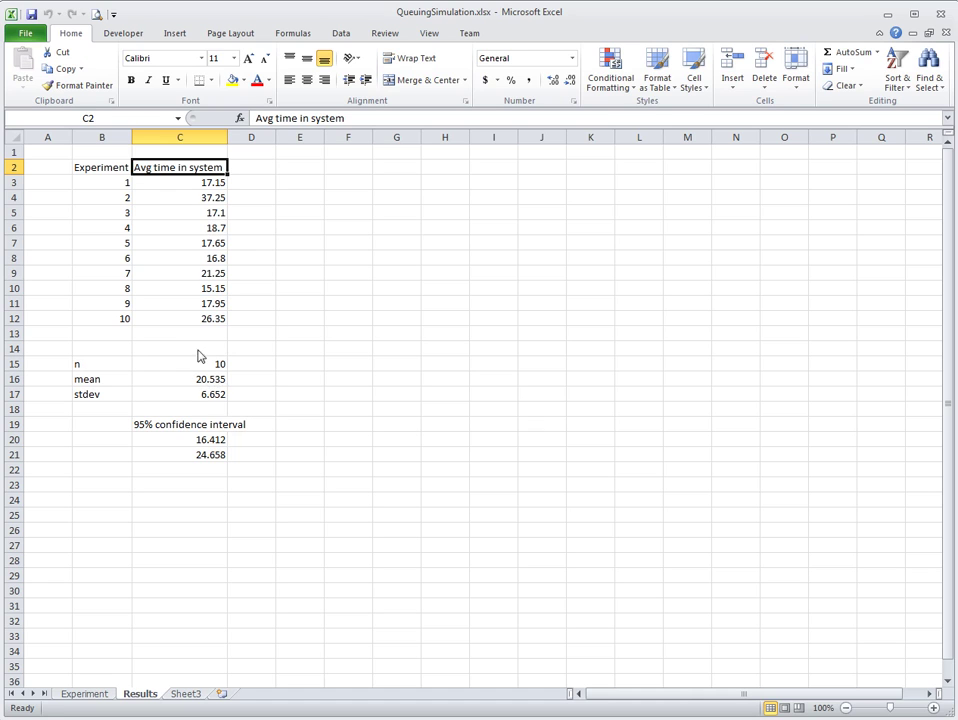
{"action": "left_click", "coordinate": [190, 186]}
{"action": "left_click_drag", "start_coordinate": [190, 186], "coordinate": [188, 325]}
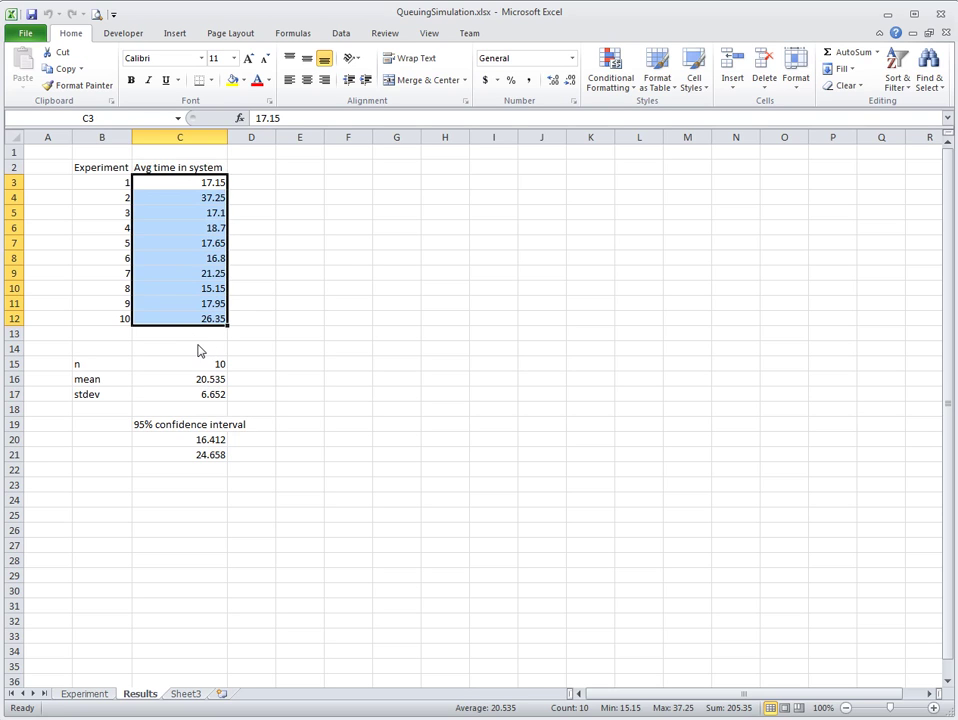
{"action": "left_click", "coordinate": [199, 384]}
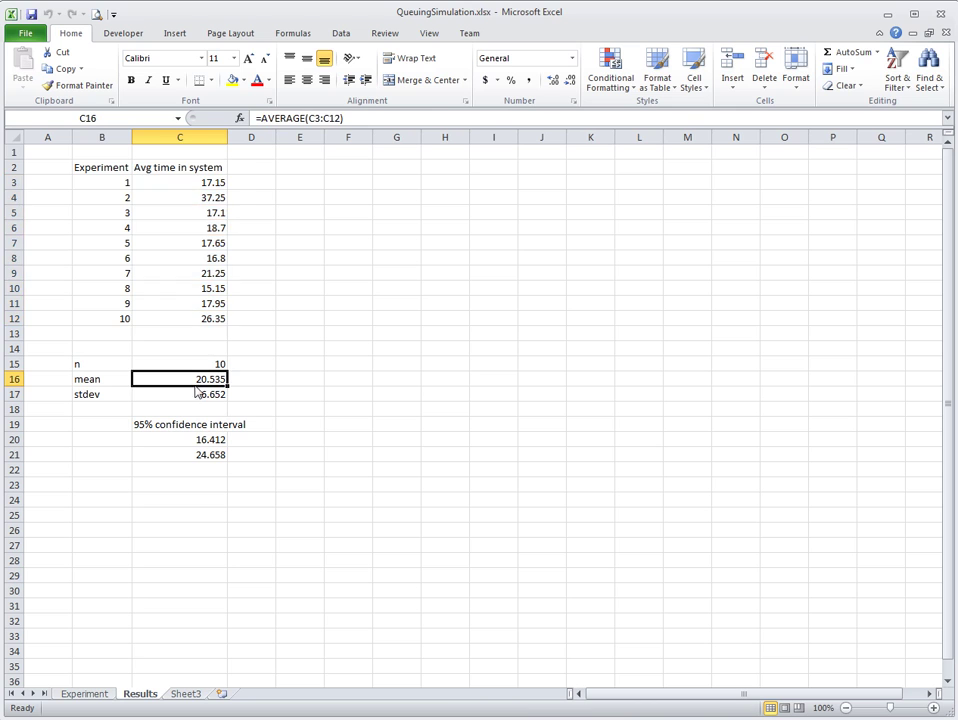
{"action": "left_click_drag", "start_coordinate": [199, 183], "coordinate": [197, 318]}
{"action": "left_click", "coordinate": [209, 382]}
{"action": "key", "text": "F2"}
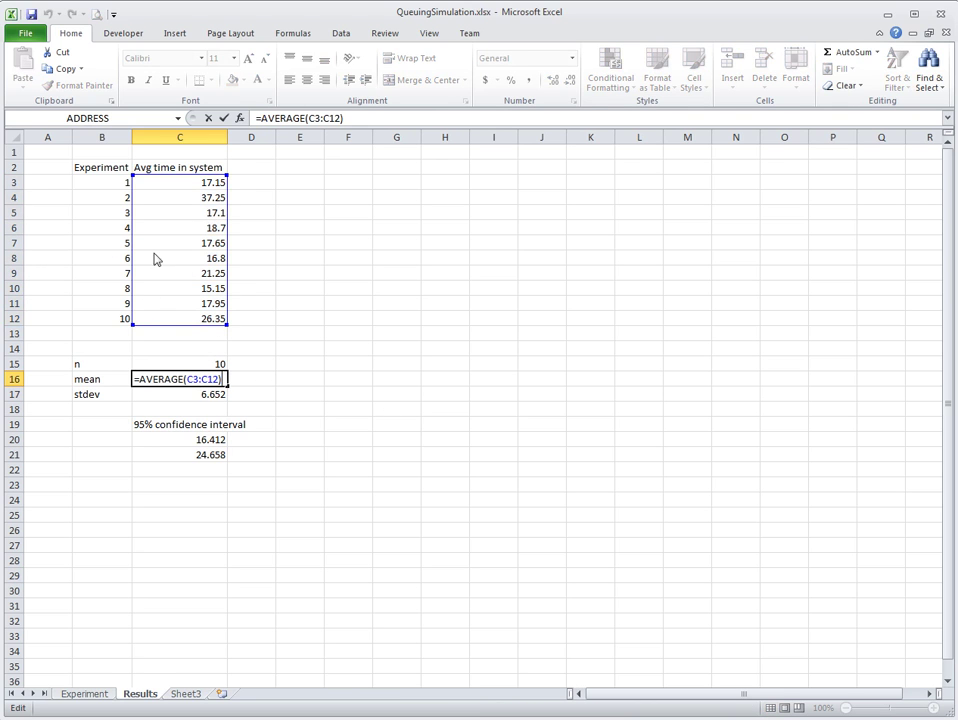
{"action": "key", "text": "Escape"}
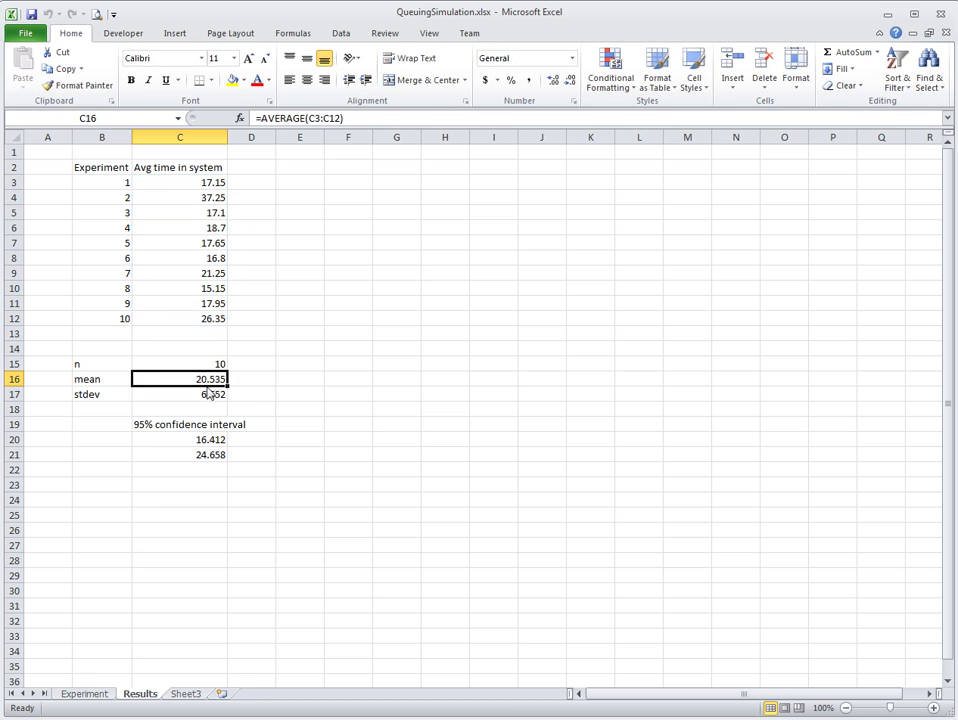
{"action": "left_click", "coordinate": [209, 395]}
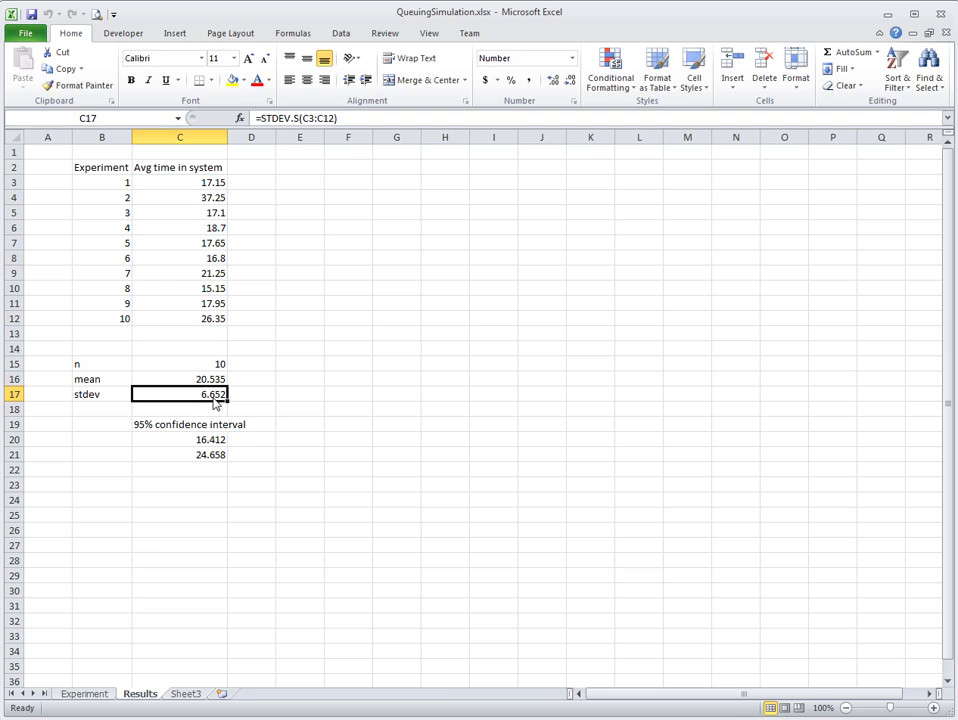
{"action": "key", "text": "F2"}
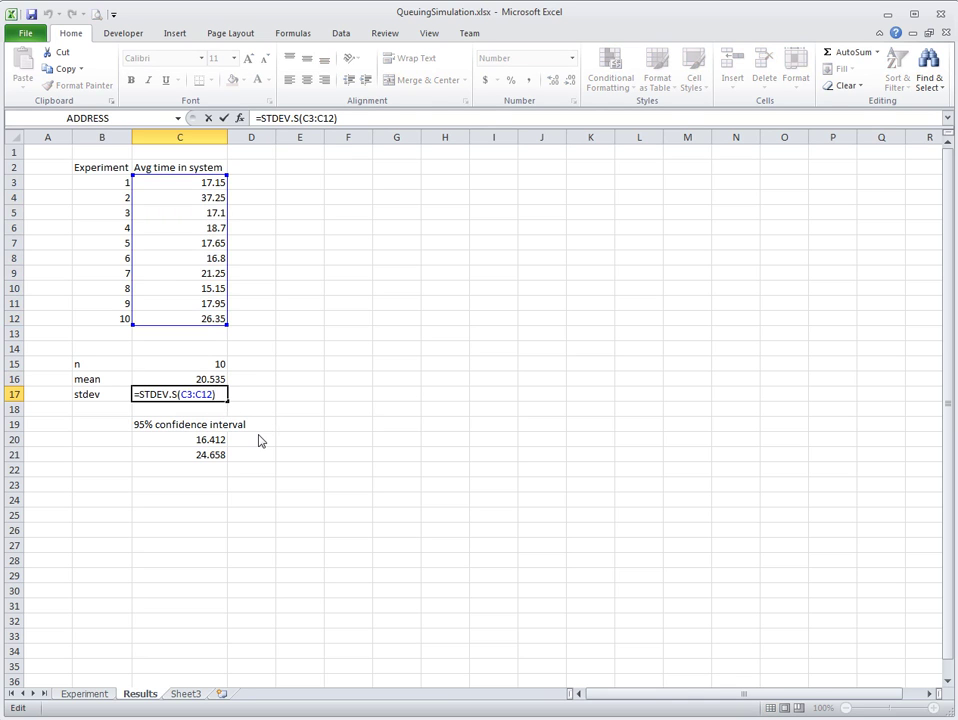
{"action": "key", "text": "Escape"}
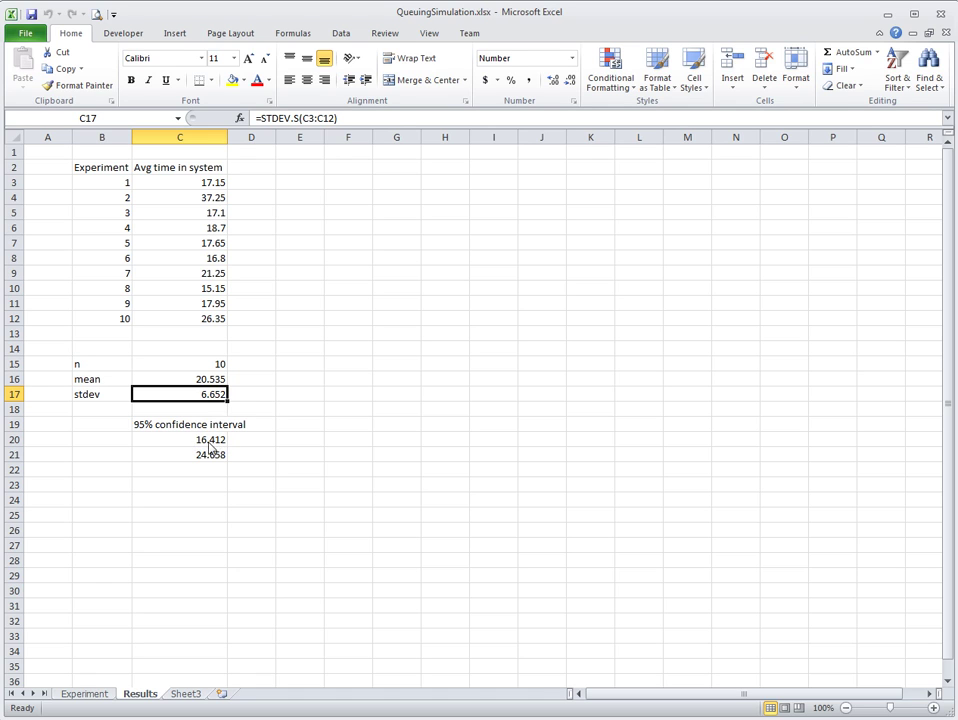
{"action": "left_click", "coordinate": [205, 382]}
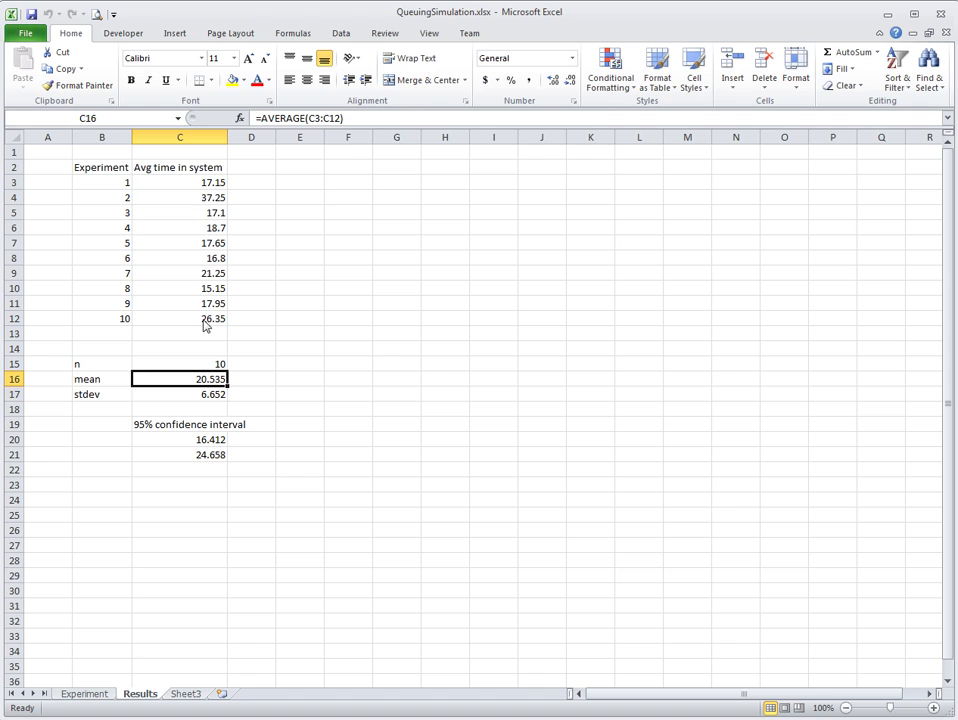
{"action": "key", "text": "Up"}
{"action": "key", "text": "F2"}
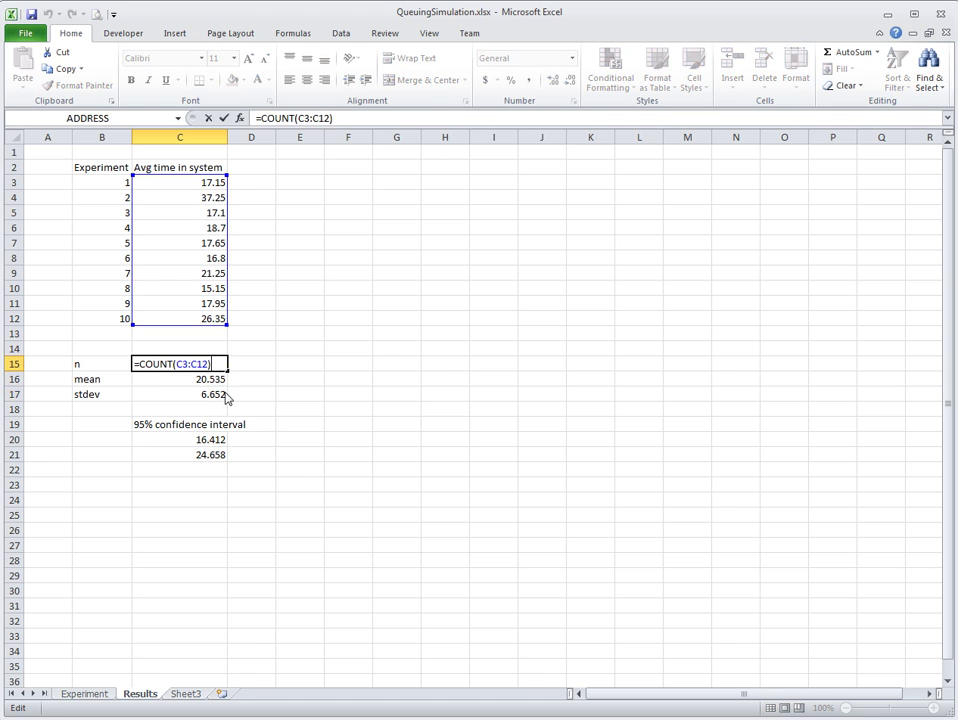
{"action": "key", "text": "Escape"}
{"action": "left_click", "coordinate": [208, 399]}
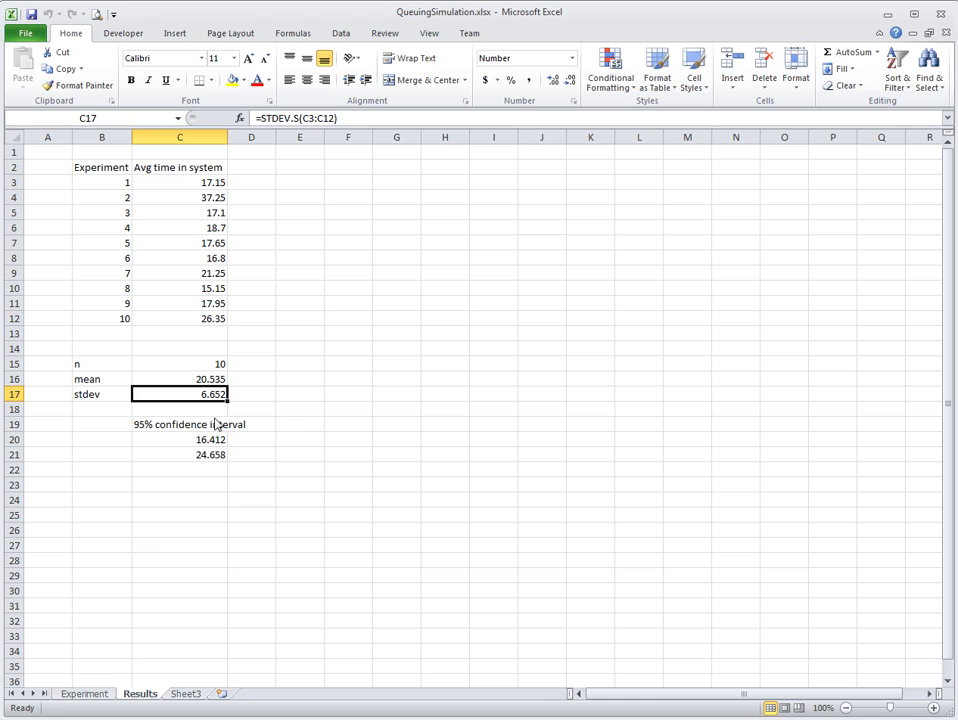
{"action": "left_click", "coordinate": [208, 447]}
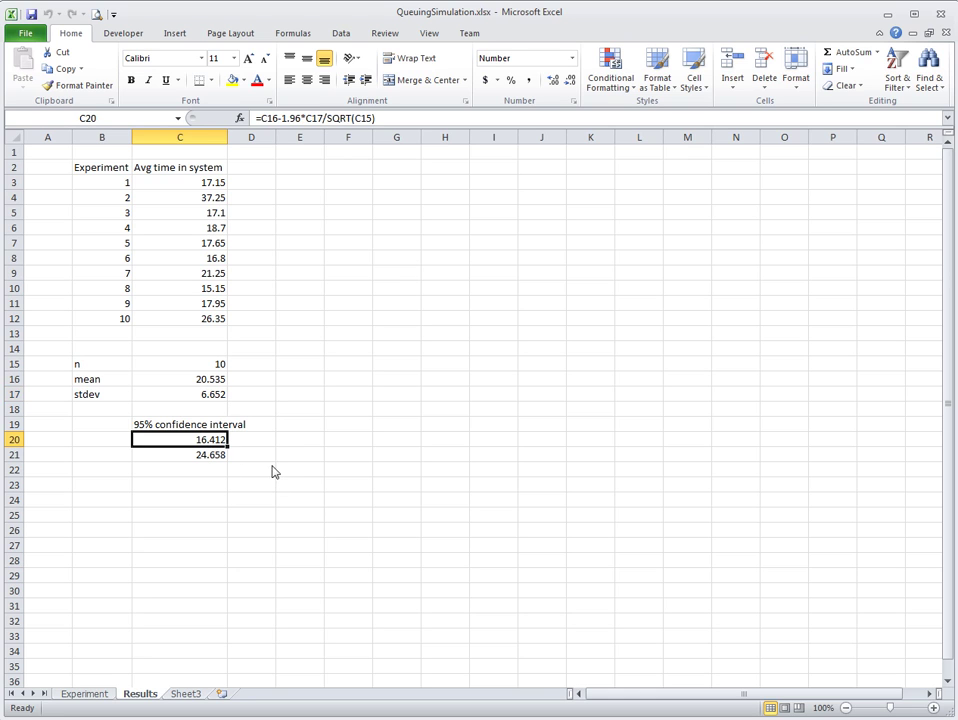
{"action": "key", "text": "F2"}
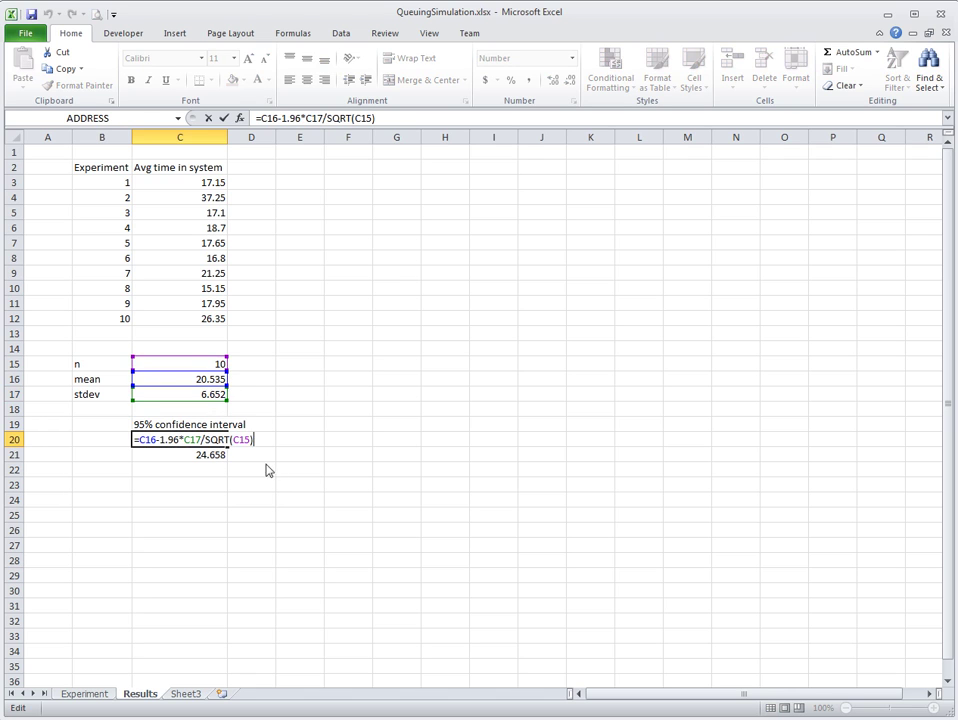
{"action": "key", "text": "ctrl+Return"}
{"action": "left_click", "coordinate": [213, 455]}
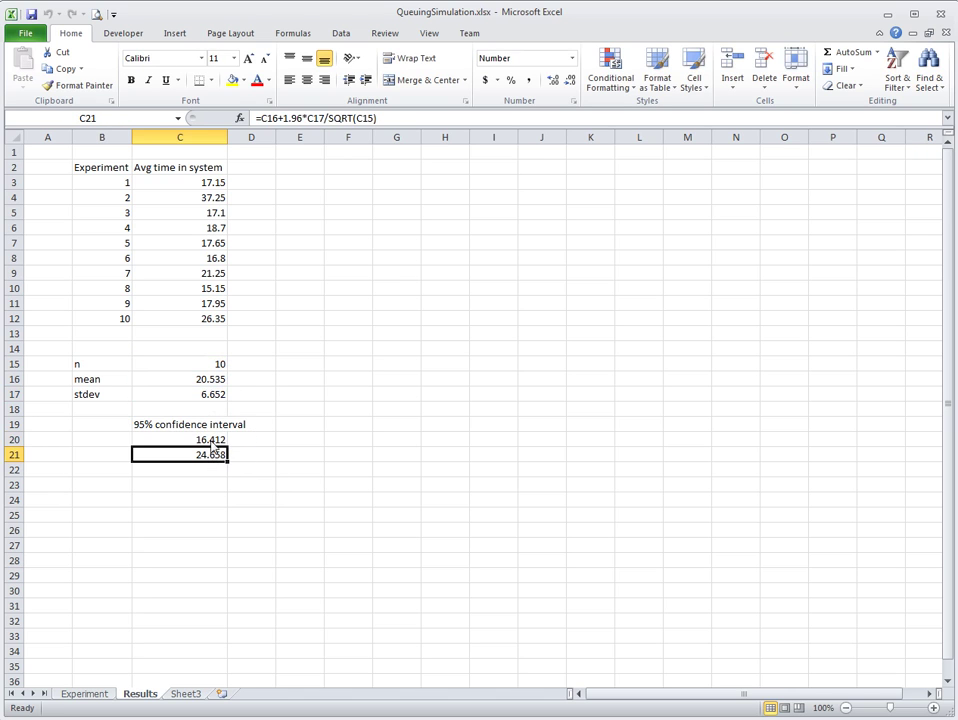
{"action": "left_click", "coordinate": [213, 443]}
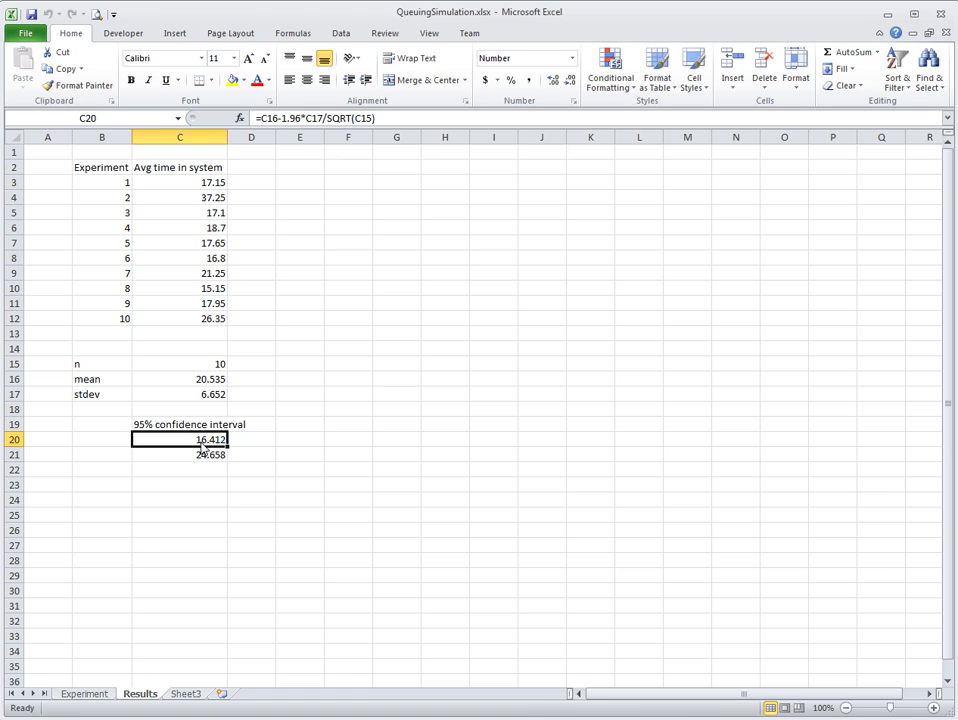
{"action": "left_click_drag", "start_coordinate": [203, 447], "coordinate": [210, 458]}
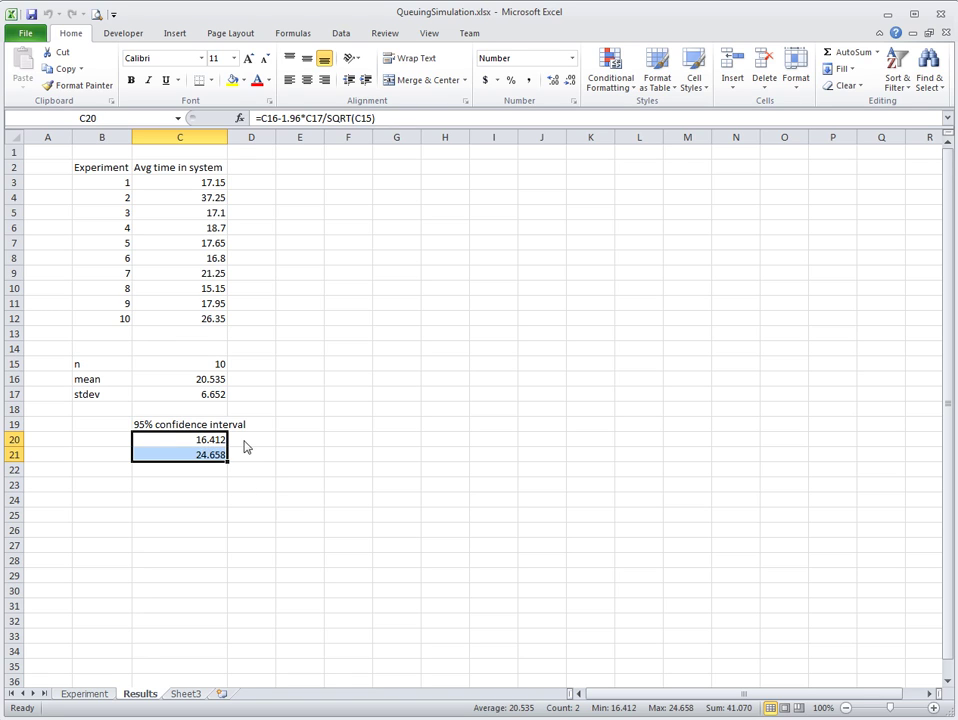
{"action": "key", "text": "Up"}
{"action": "key", "text": "Down"}
{"action": "key", "text": "Right"}
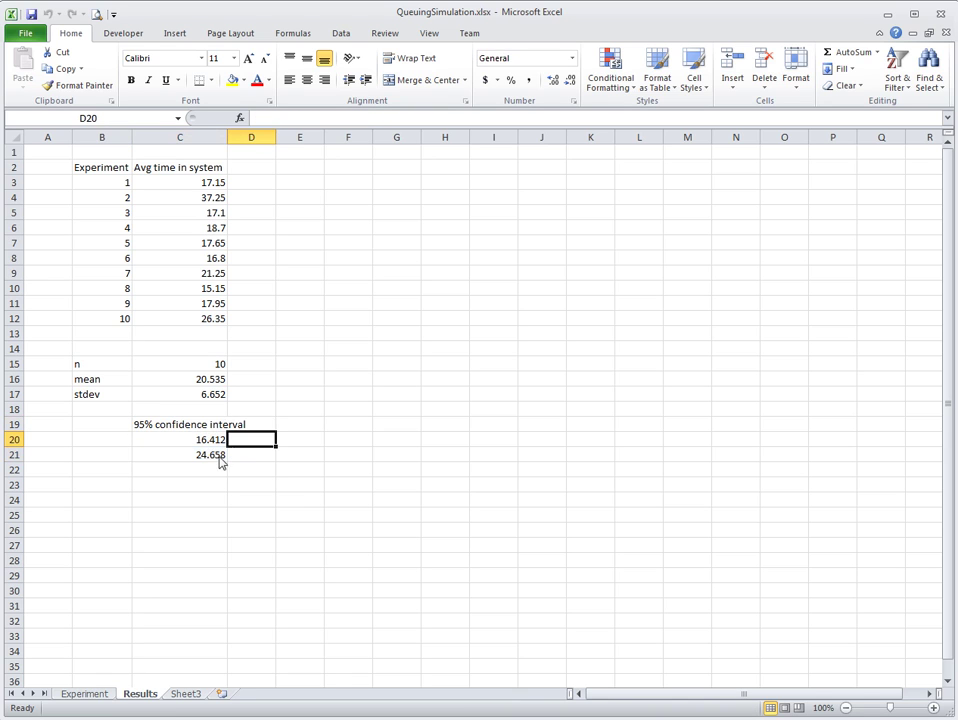
{"action": "key", "text": "Left"}
{"action": "key", "text": "Down"}
{"action": "key", "text": "Down"}
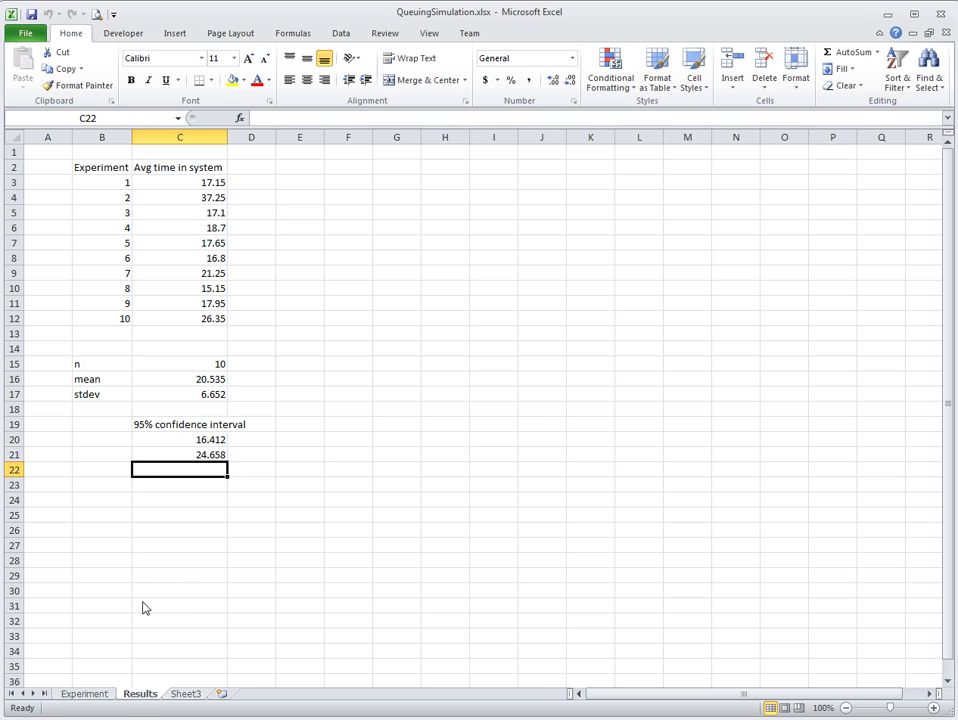
Select the customer rows of the Experiment sheet's simulation table, then clear the selection.
{"action": "left_click", "coordinate": [93, 696]}
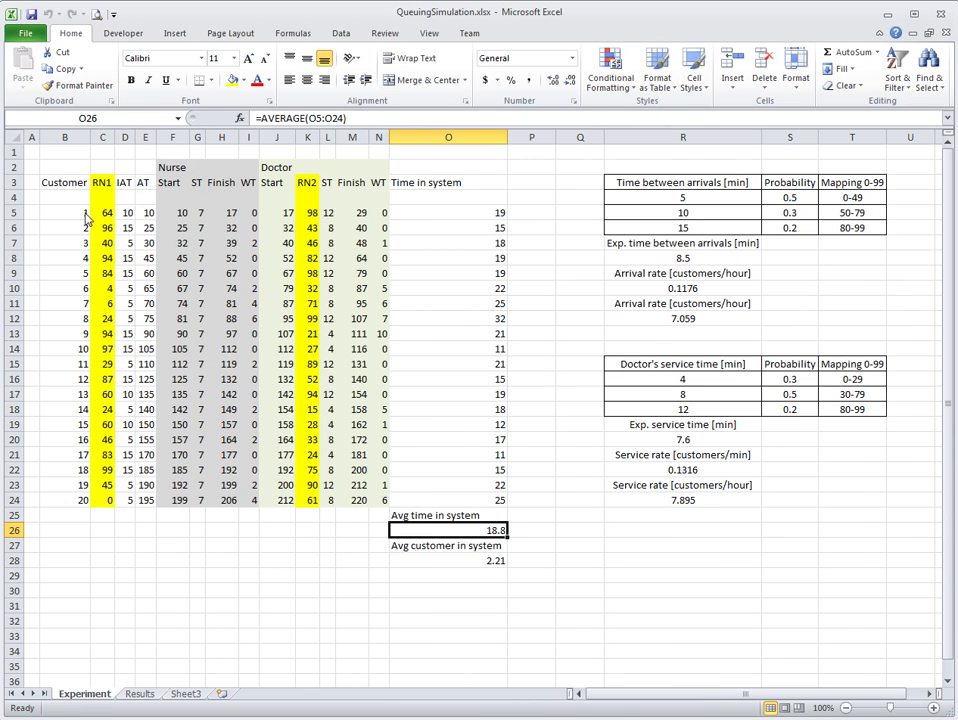
{"action": "left_click_drag", "start_coordinate": [62, 212], "coordinate": [491, 506]}
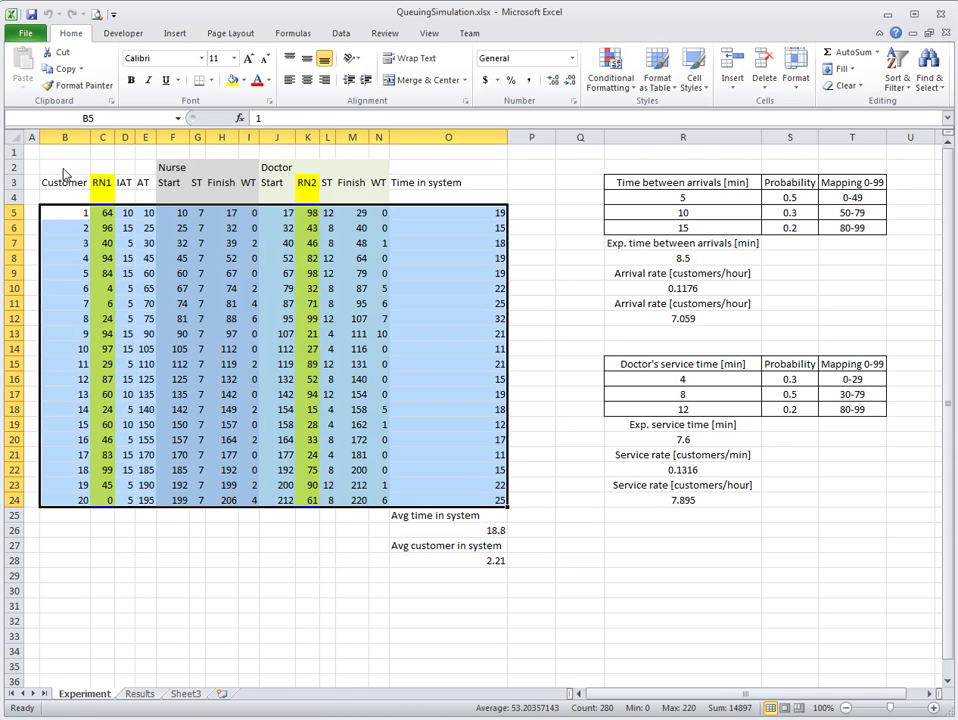
{"action": "left_click", "coordinate": [33, 153]}
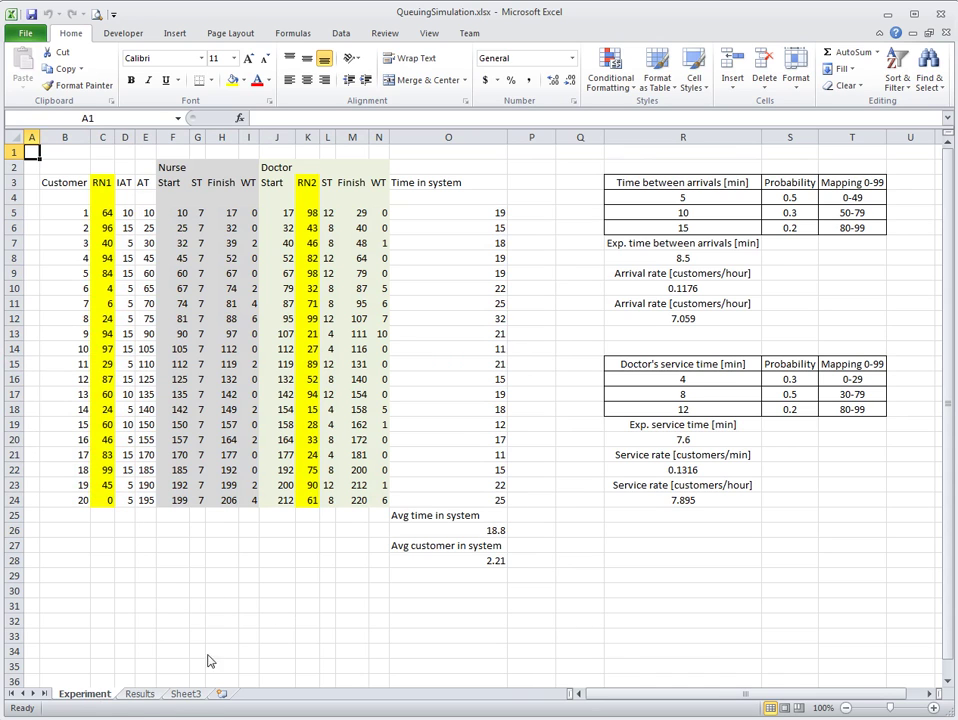
On the Results sheet, select the ten experiment averages in column C down to C12.
{"action": "left_click", "coordinate": [140, 694]}
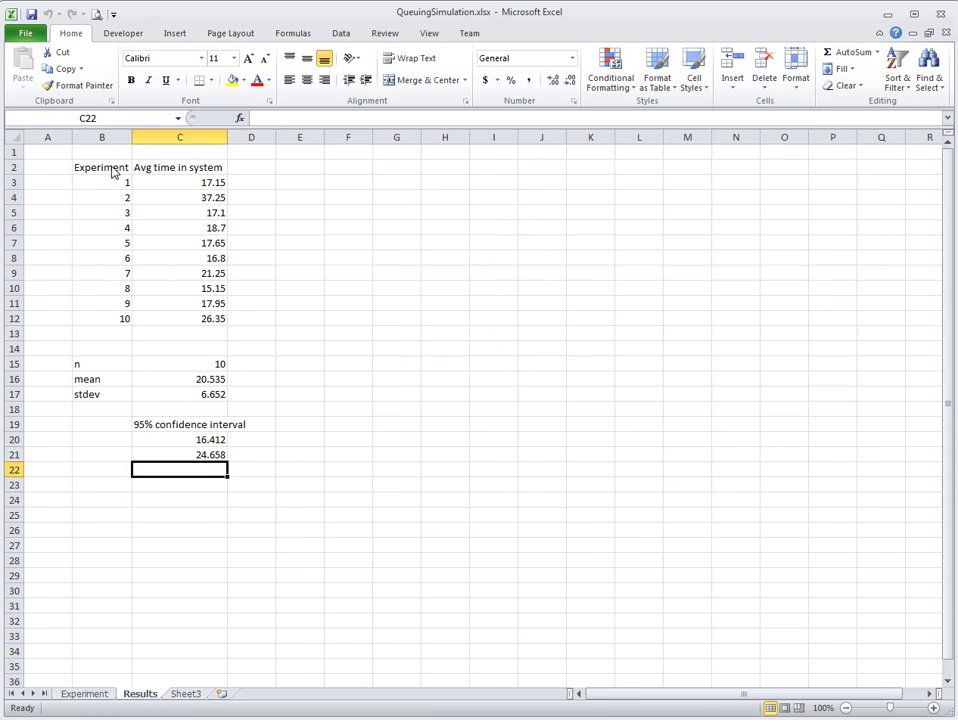
{"action": "left_click_drag", "start_coordinate": [188, 184], "coordinate": [199, 328]}
{"action": "left_click", "coordinate": [210, 318]}
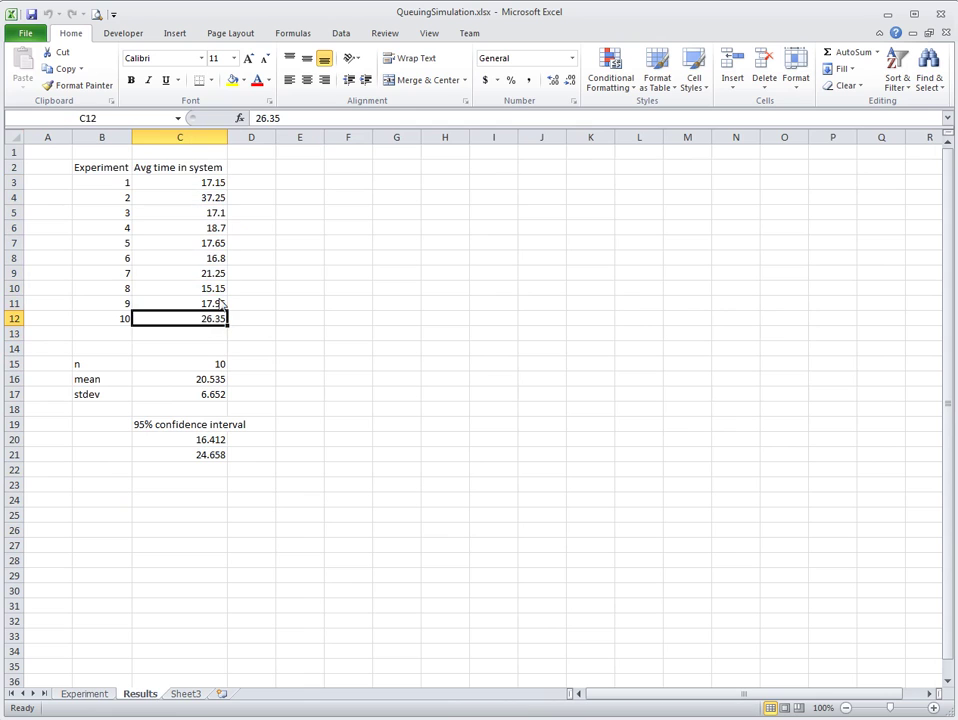
{"action": "left_click_drag", "start_coordinate": [210, 186], "coordinate": [204, 325]}
{"action": "left_click", "coordinate": [205, 326]}
{"action": "left_click", "coordinate": [85, 694]}
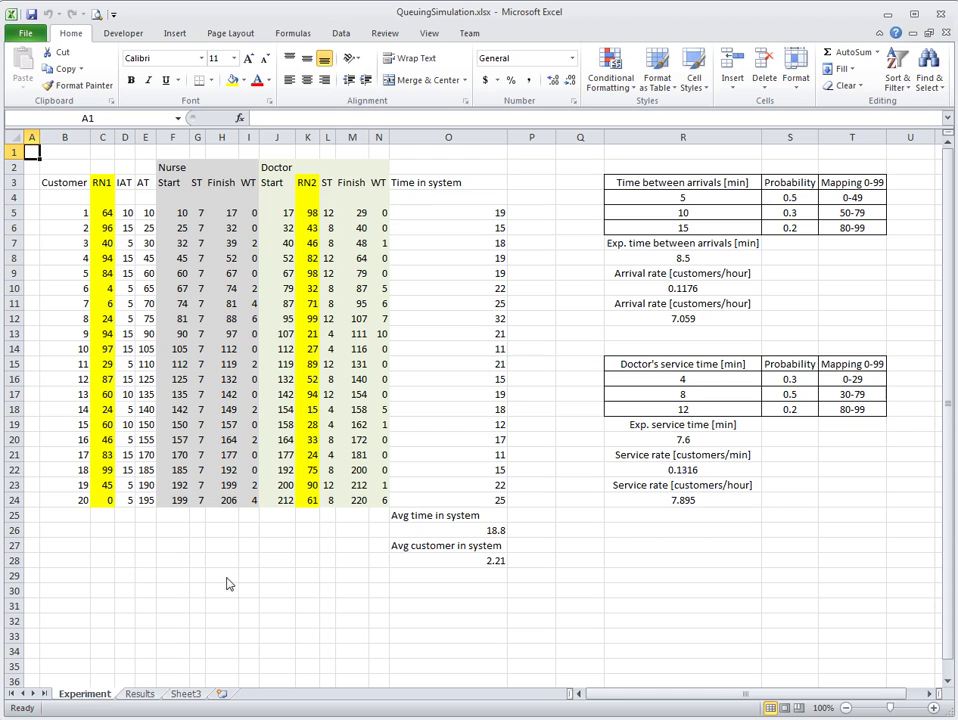
{"action": "left_click_drag", "start_coordinate": [249, 214], "coordinate": [245, 493]}
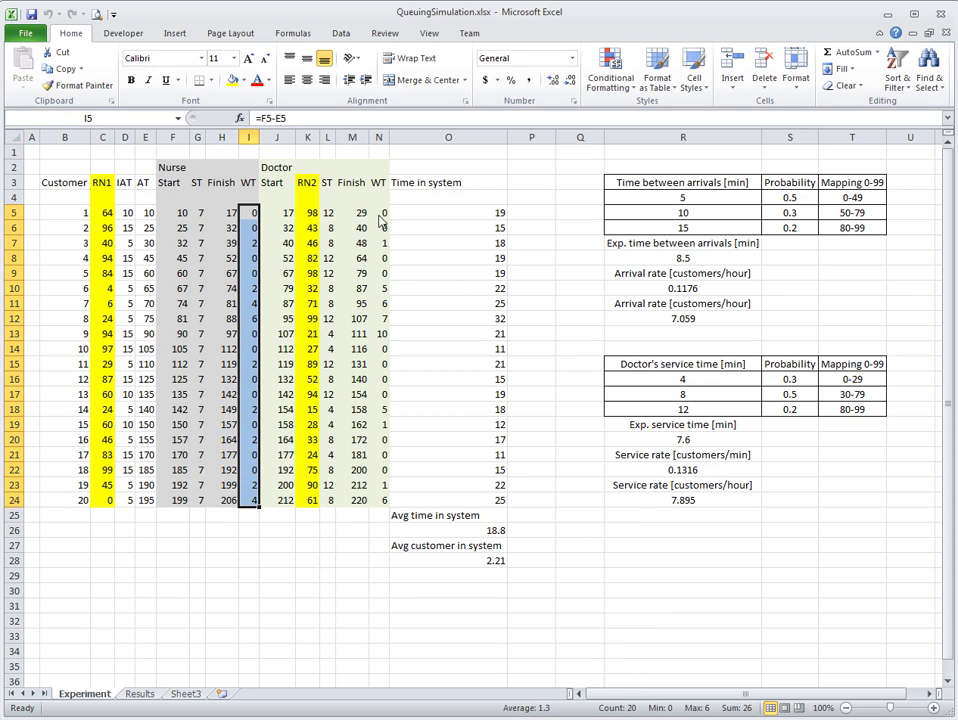
{"action": "left_click_drag", "start_coordinate": [378, 212], "coordinate": [381, 503]}
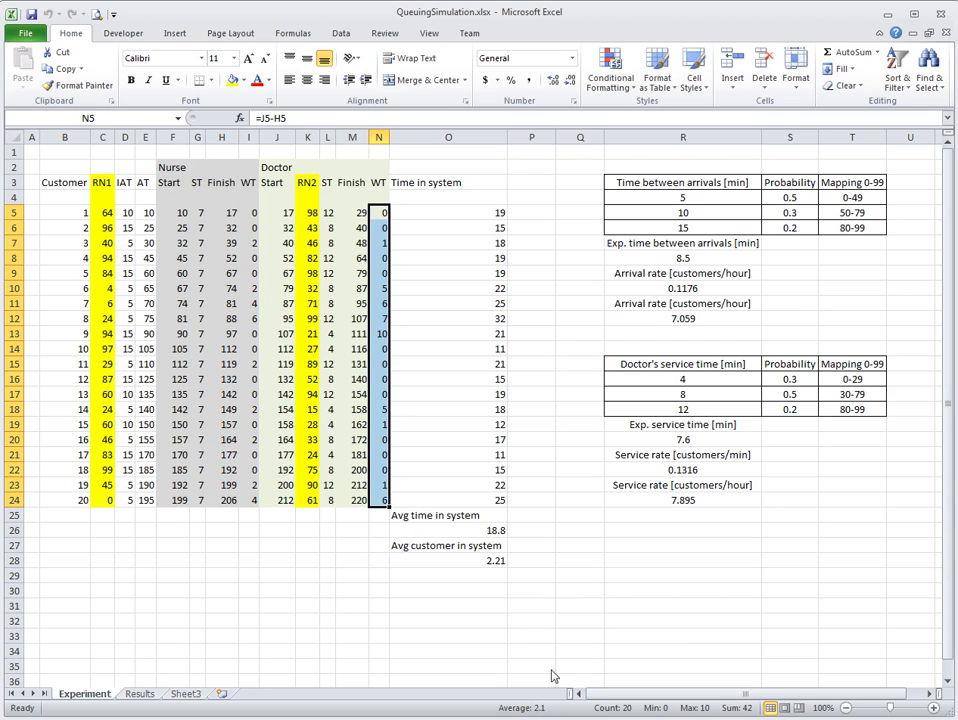
{"action": "left_click", "coordinate": [384, 339]}
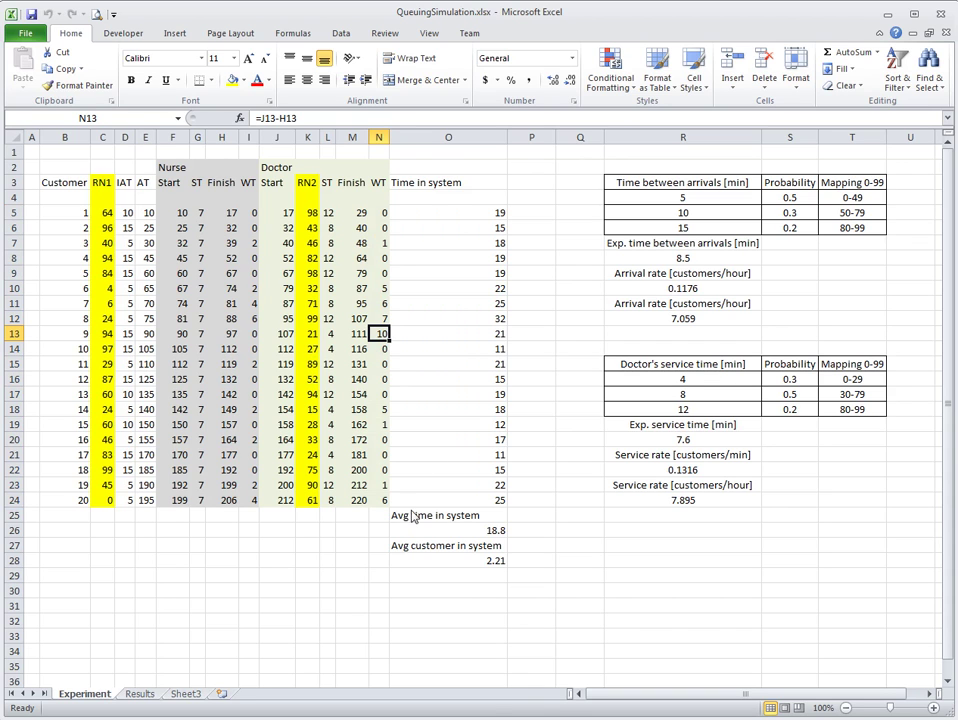
{"action": "left_click", "coordinate": [167, 203]}
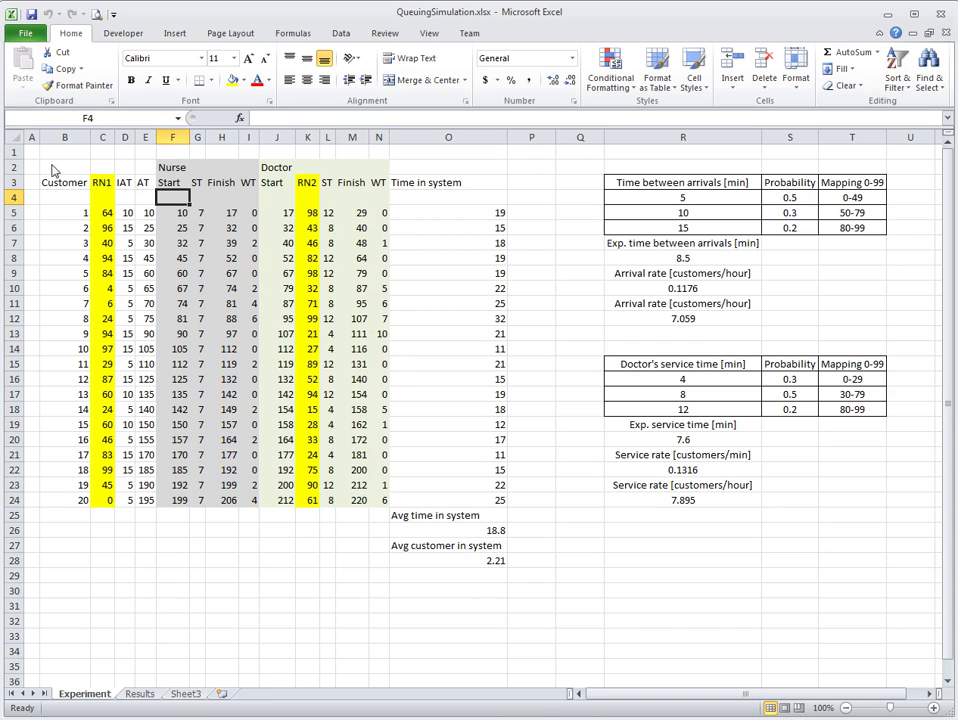